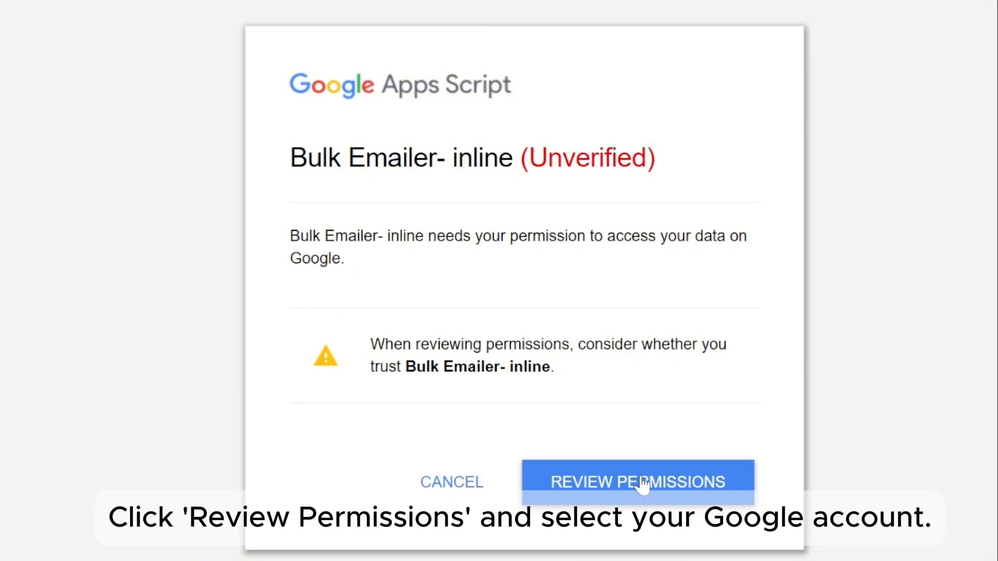
# - Authorize the unverified Bulk Emailer- inline script to access the Google account, granting all of the requested permissions
pyautogui.click(639, 484)
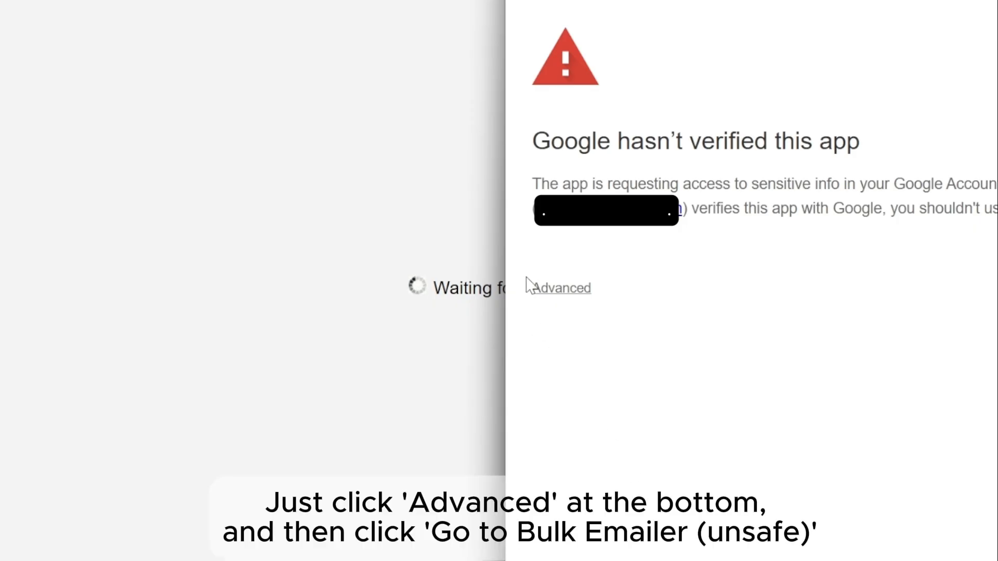
pyautogui.click(572, 289)
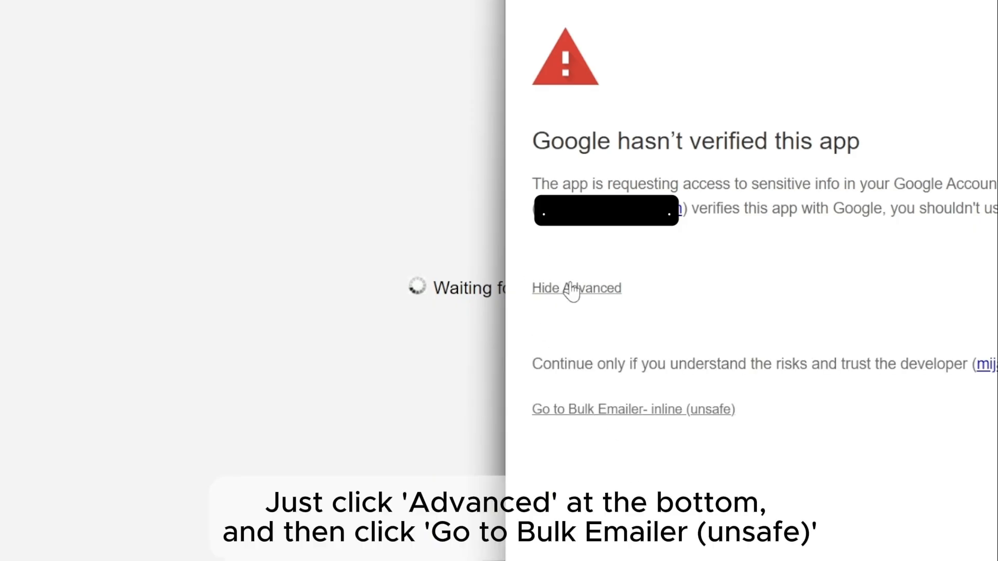
pyautogui.click(620, 410)
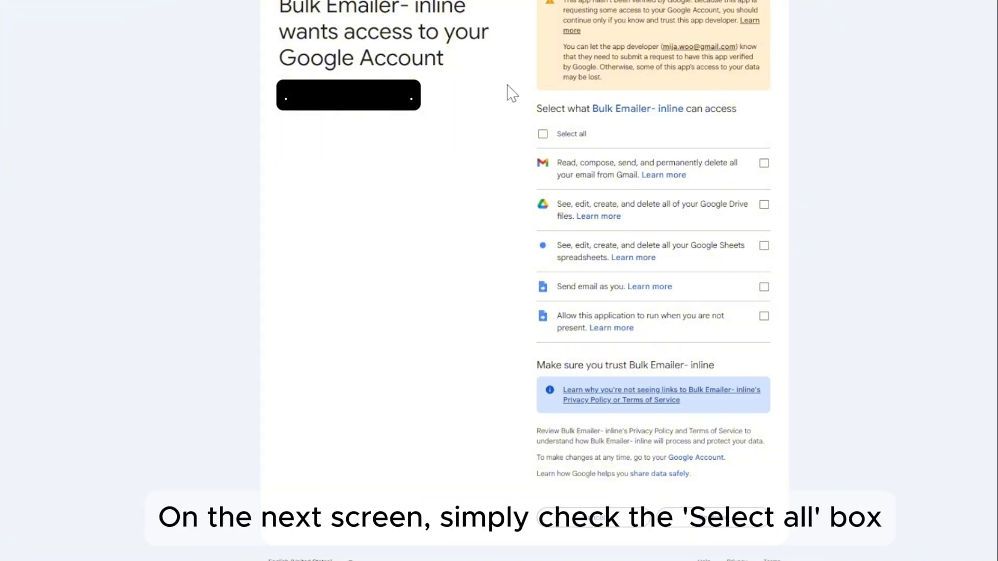
pyautogui.click(542, 135)
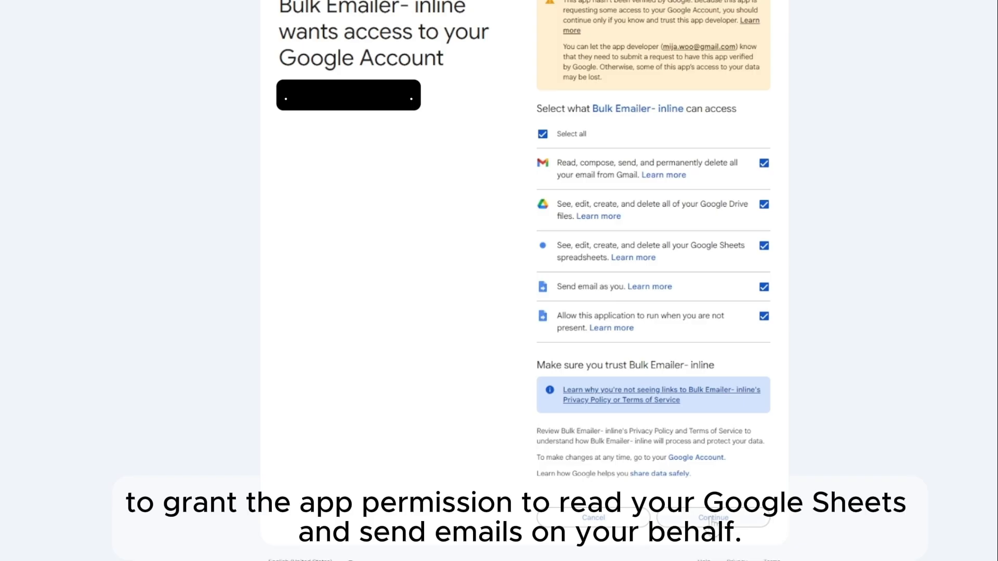
pyautogui.click(712, 520)
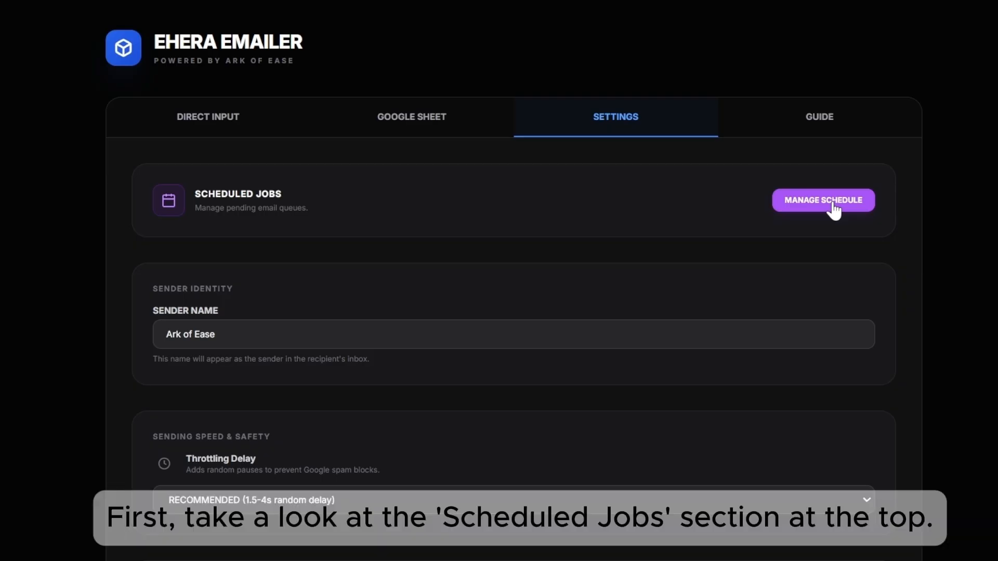
# - Review the scheduled jobs list, then the sender name and throttling delay settings, without changing them
pyautogui.click(834, 208)
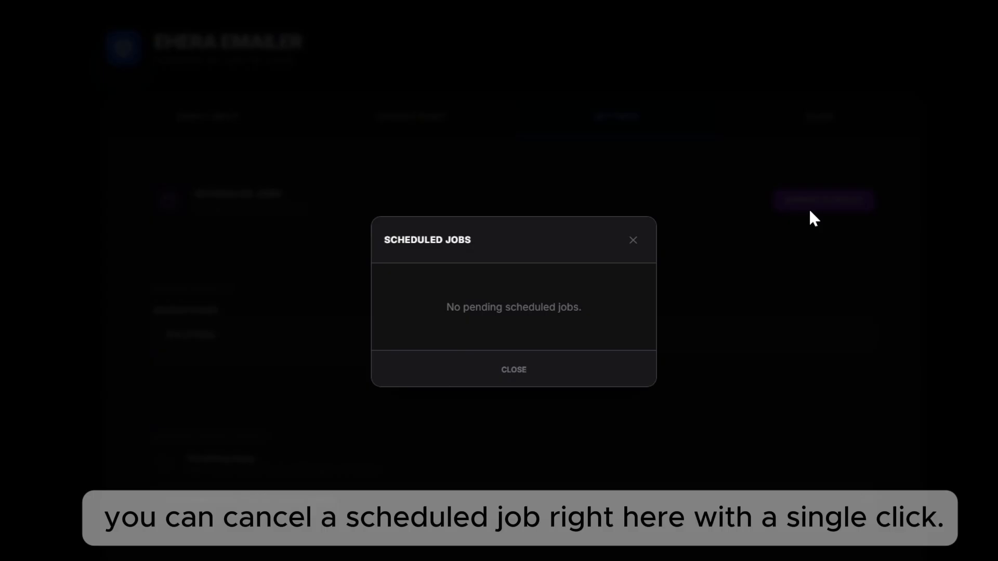
pyautogui.click(819, 333)
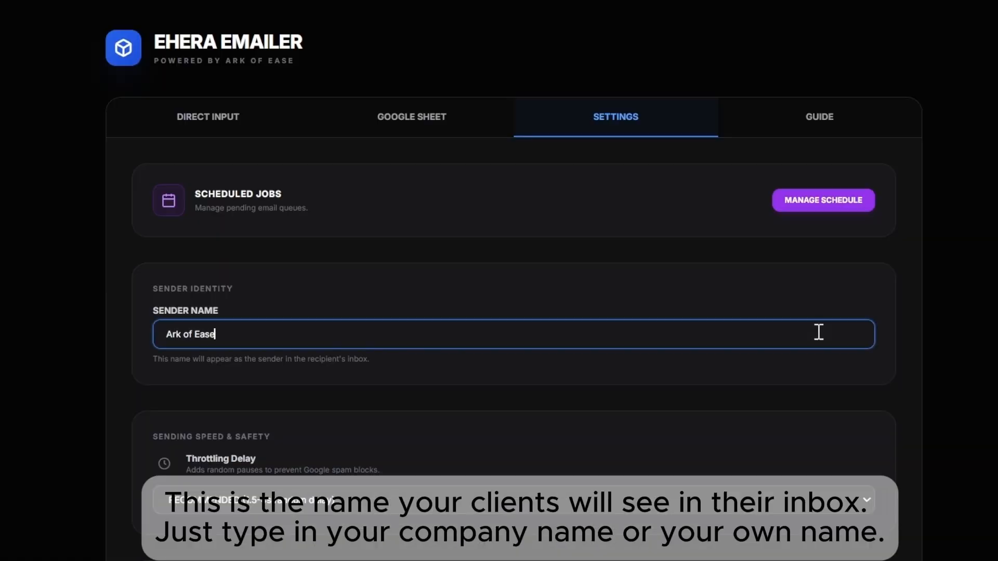
pyautogui.scroll(-4, 819, 333)
pyautogui.scroll(-2, 819, 333)
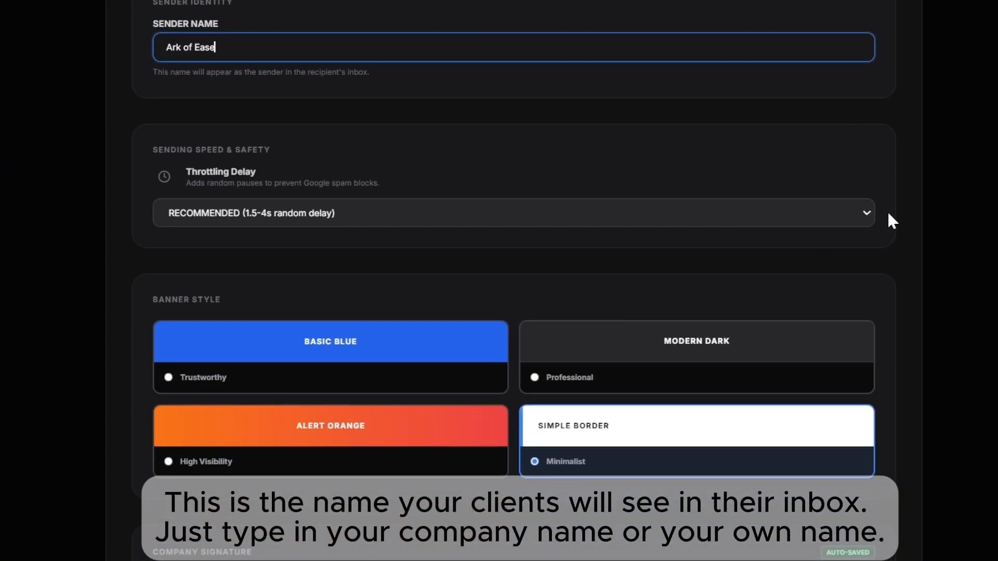
pyautogui.click(869, 214)
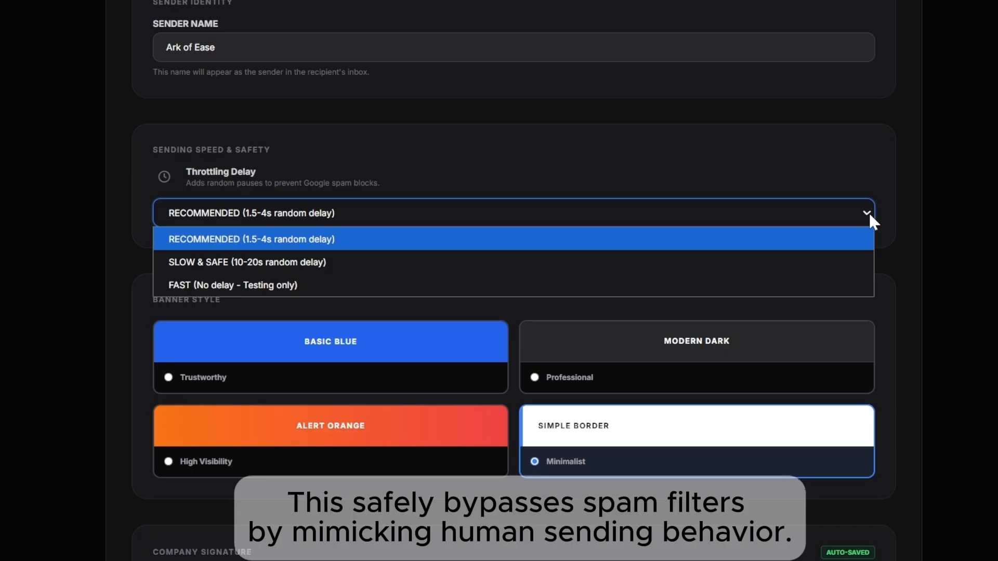
pyautogui.click(864, 216)
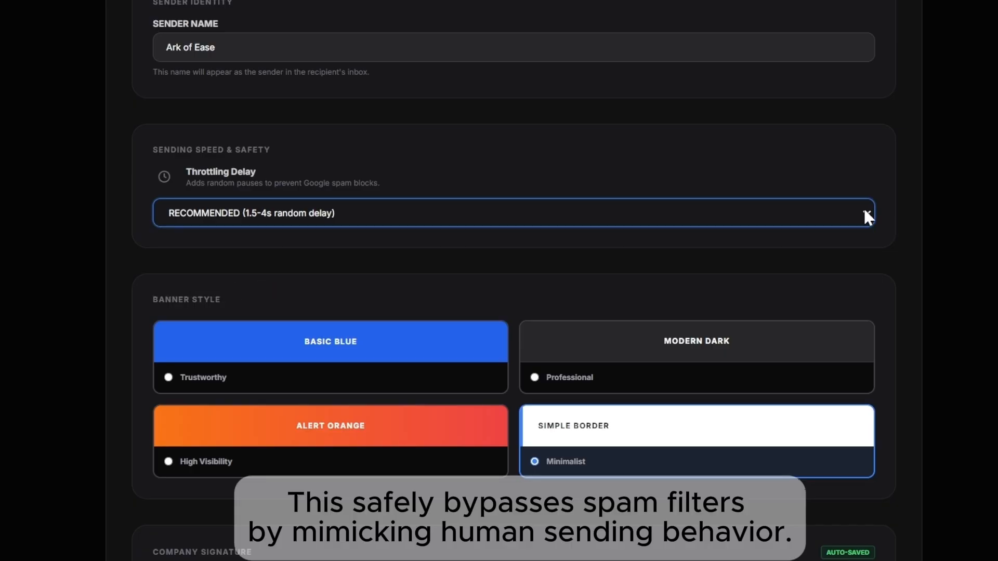
# - Try out the available banner styles and choose Basic Blue as the default for emails
pyautogui.scroll(-2, 864, 268)
pyautogui.scroll(-2, 866, 266)
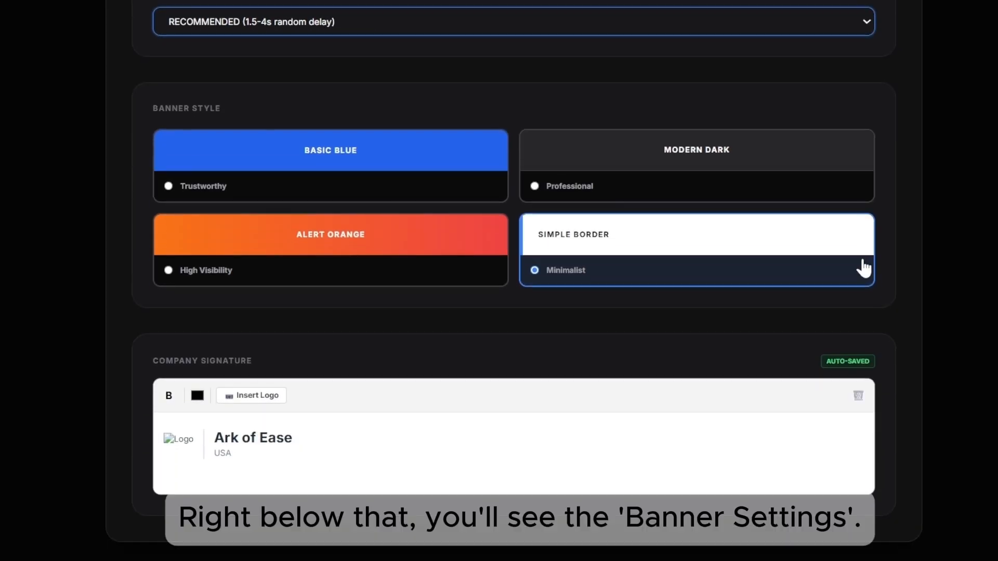
pyautogui.click(313, 167)
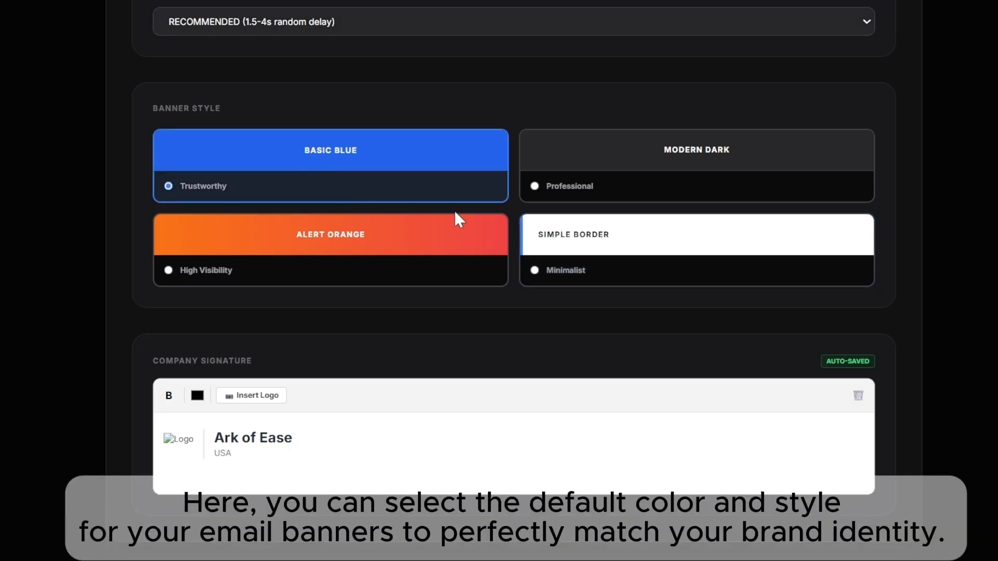
pyautogui.click(464, 246)
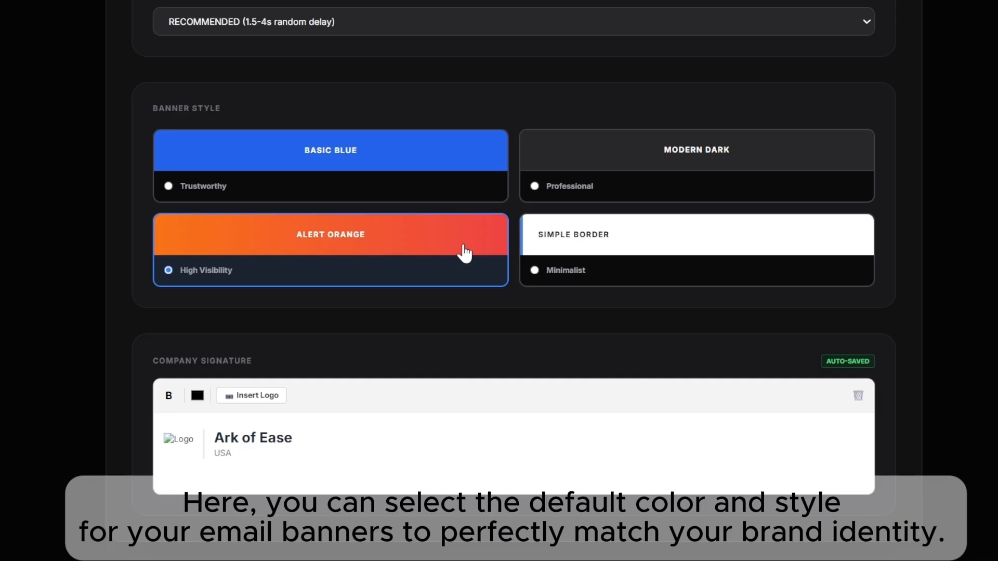
pyautogui.click(695, 159)
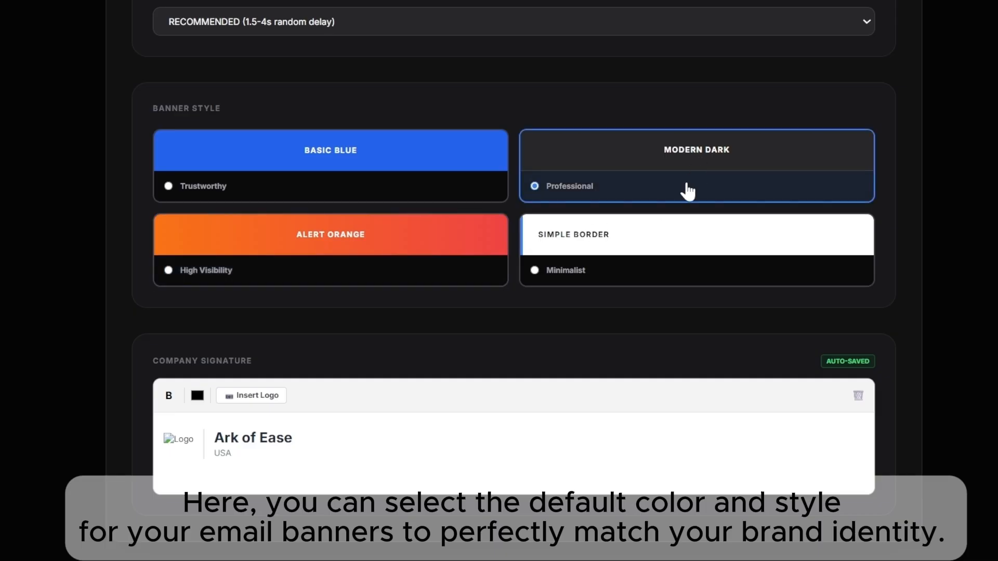
pyautogui.click(677, 262)
pyautogui.click(327, 152)
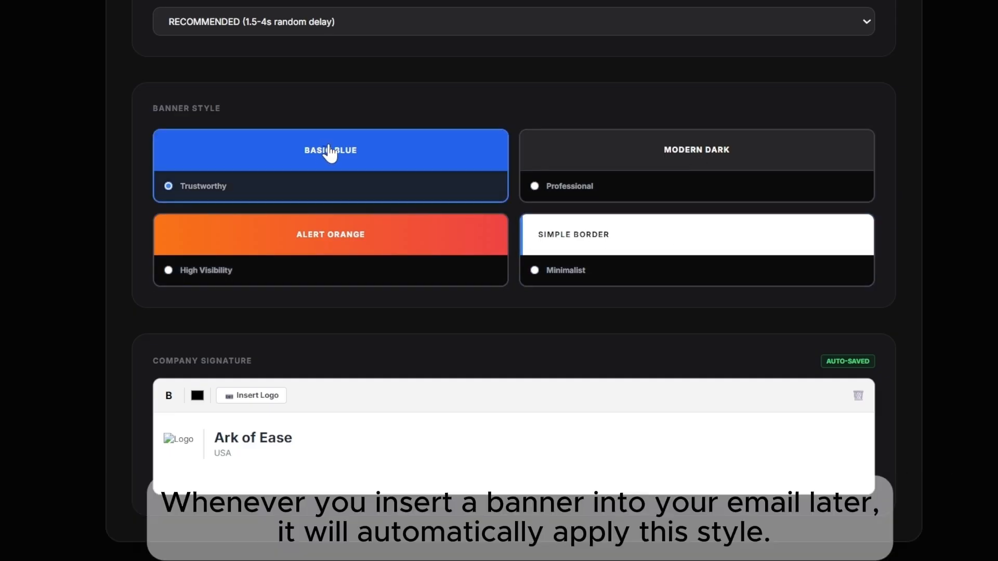
# - Look at the logo and company details options for the company signature and dismiss them without inserting anything
pyautogui.scroll(-3, 474, 359)
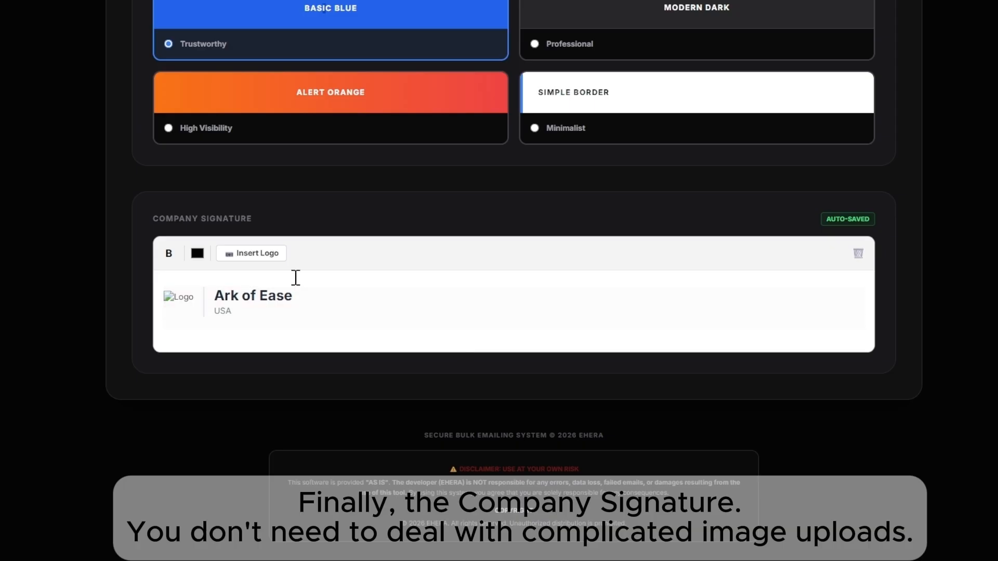
pyautogui.click(257, 255)
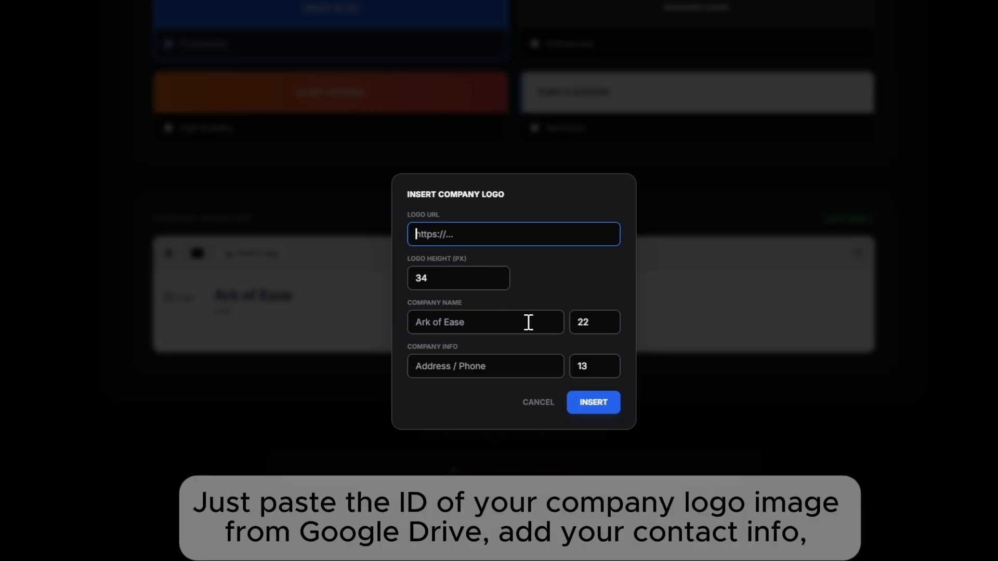
pyautogui.click(549, 410)
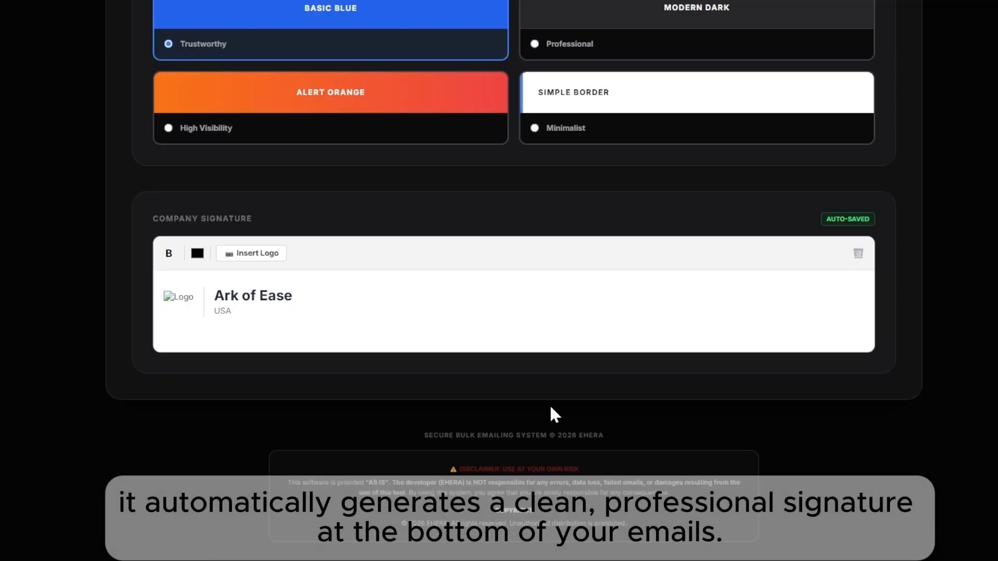
# - Look over the recipient list and email content areas for Direct Input, then switch to the Google Sheet sending mode
pyautogui.scroll(5, 550, 408)
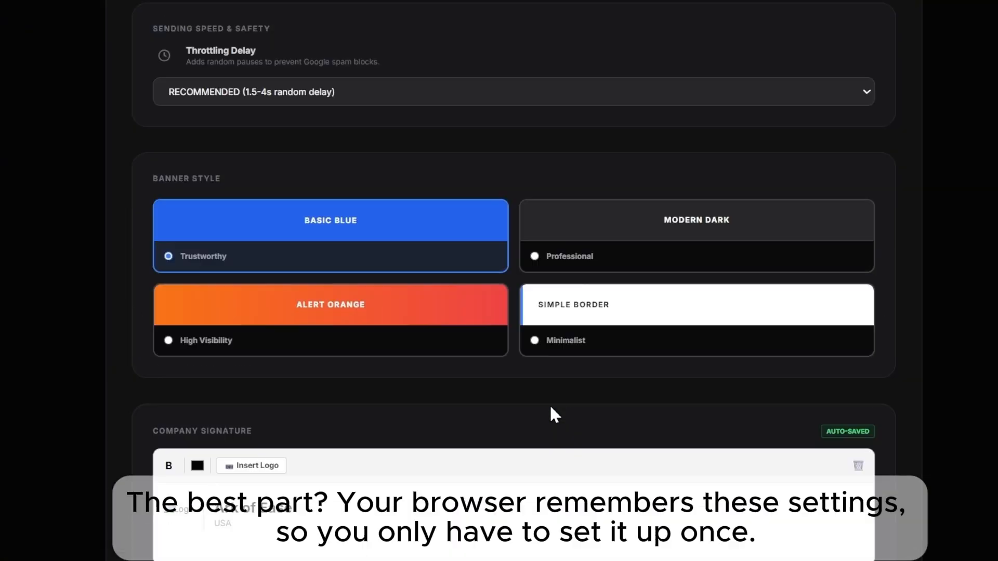
pyautogui.scroll(6, 551, 409)
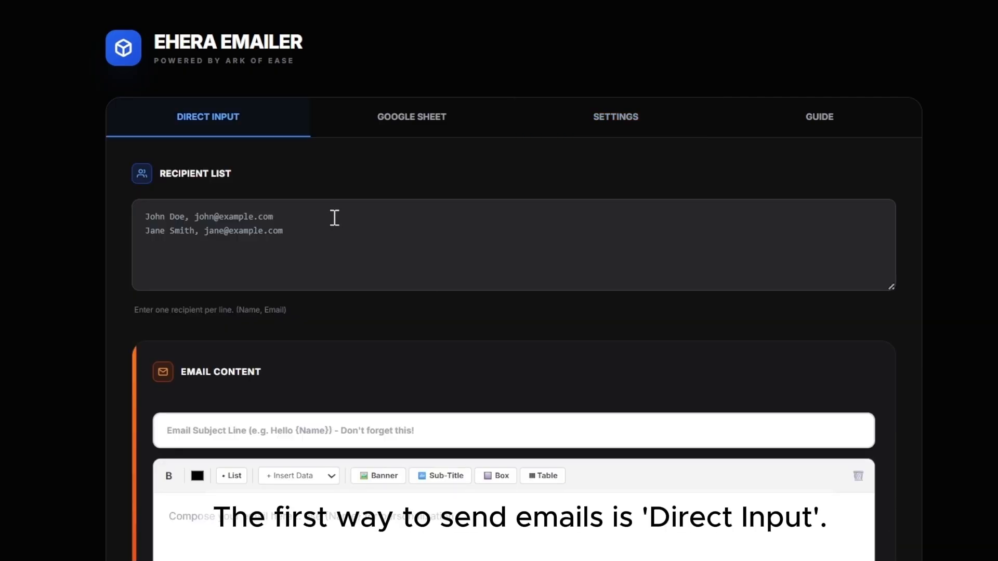
pyautogui.click(333, 215)
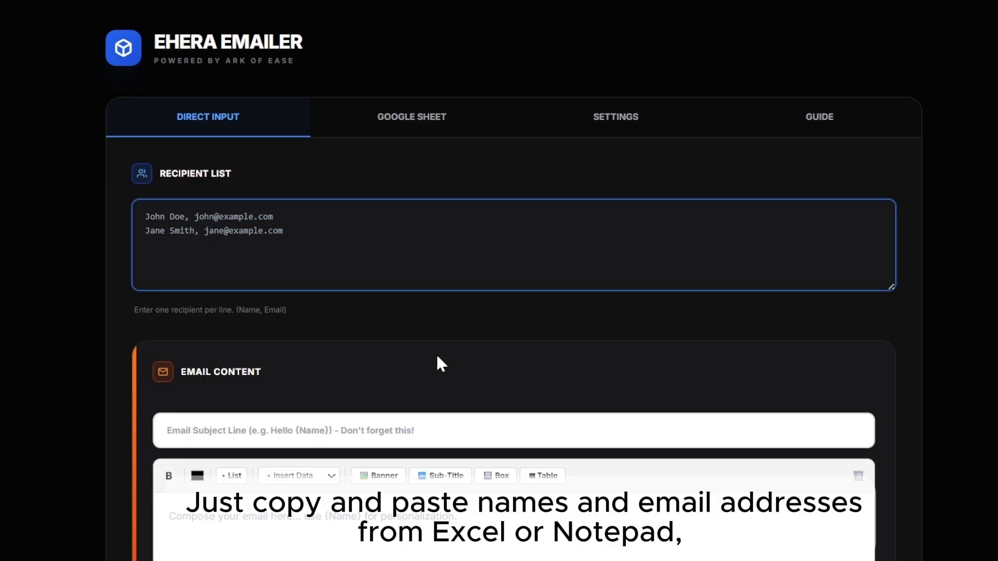
pyautogui.scroll(-4, 437, 362)
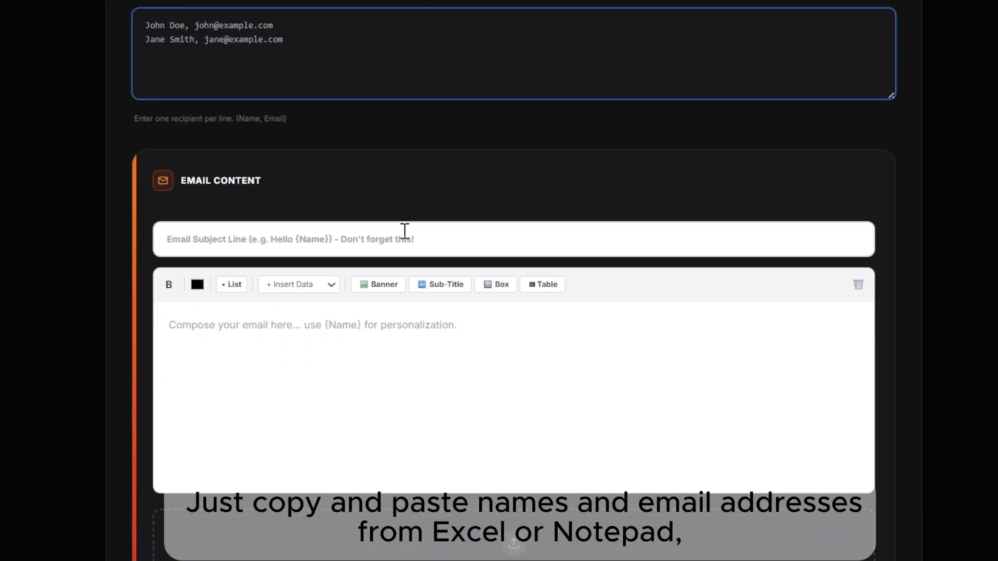
pyautogui.scroll(4, 405, 231)
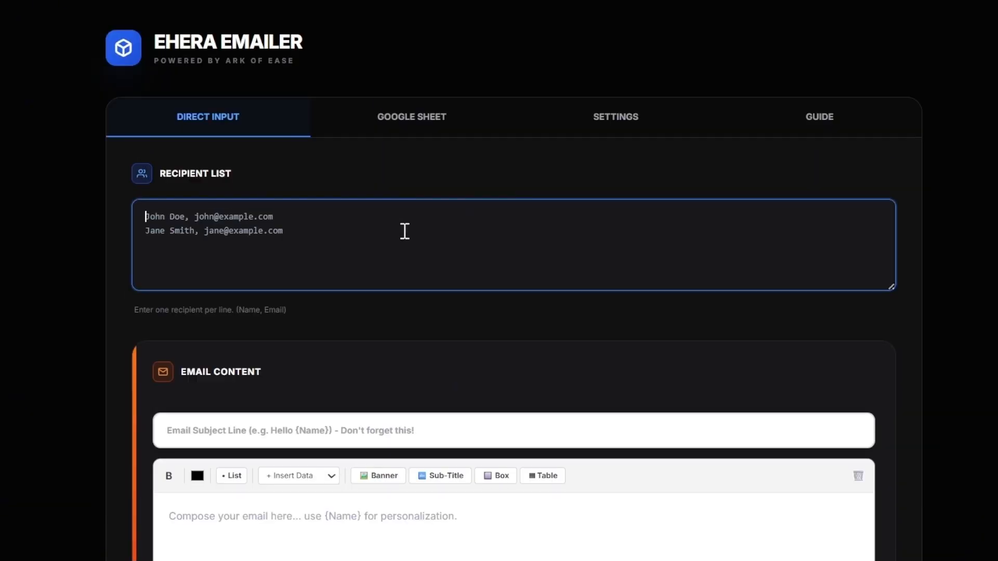
pyautogui.click(432, 118)
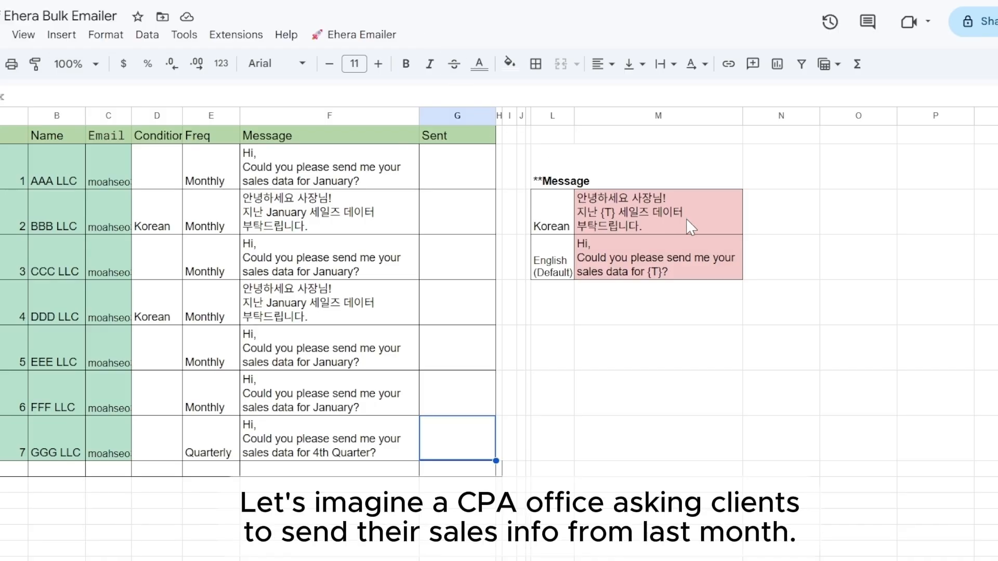
# - Examine the client sheet's Freq, Message and Sent columns and the Korean and English message templates
pyautogui.click(223, 137)
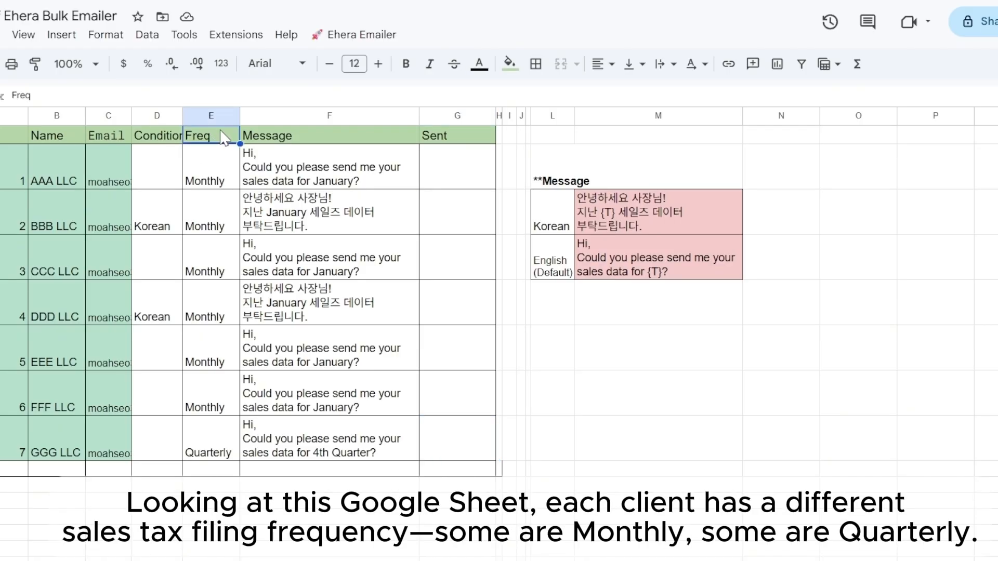
pyautogui.click(214, 111)
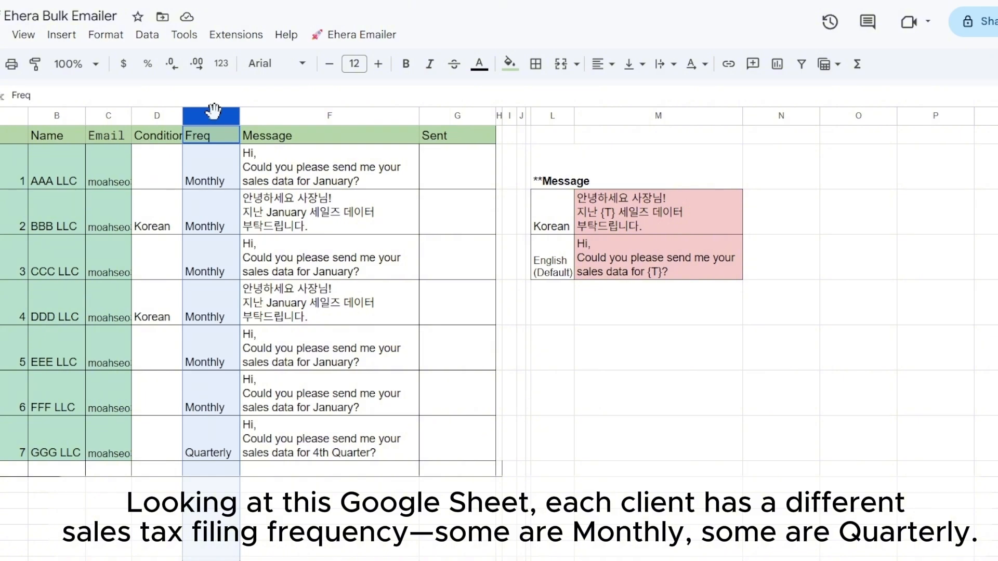
pyautogui.click(342, 110)
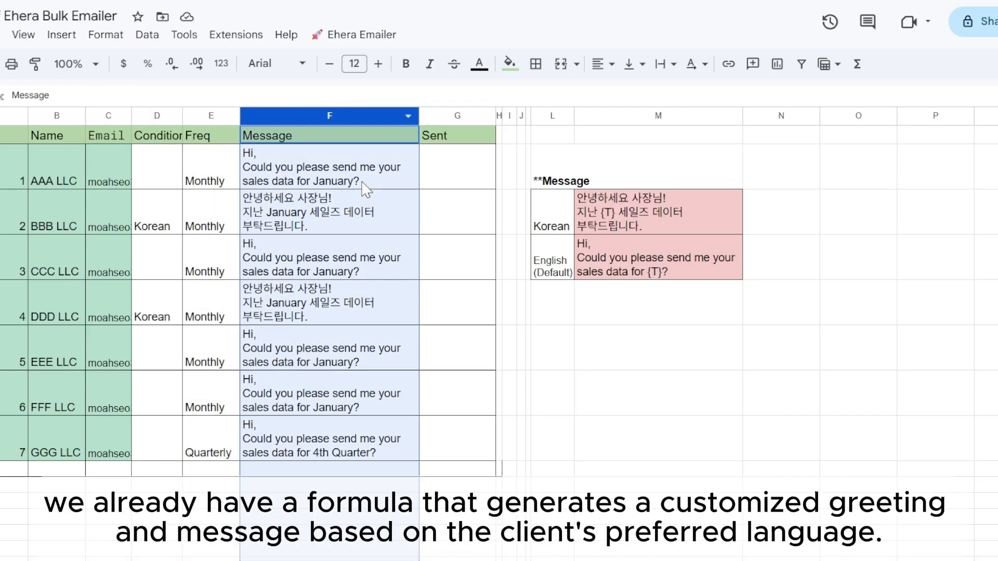
pyautogui.click(391, 181)
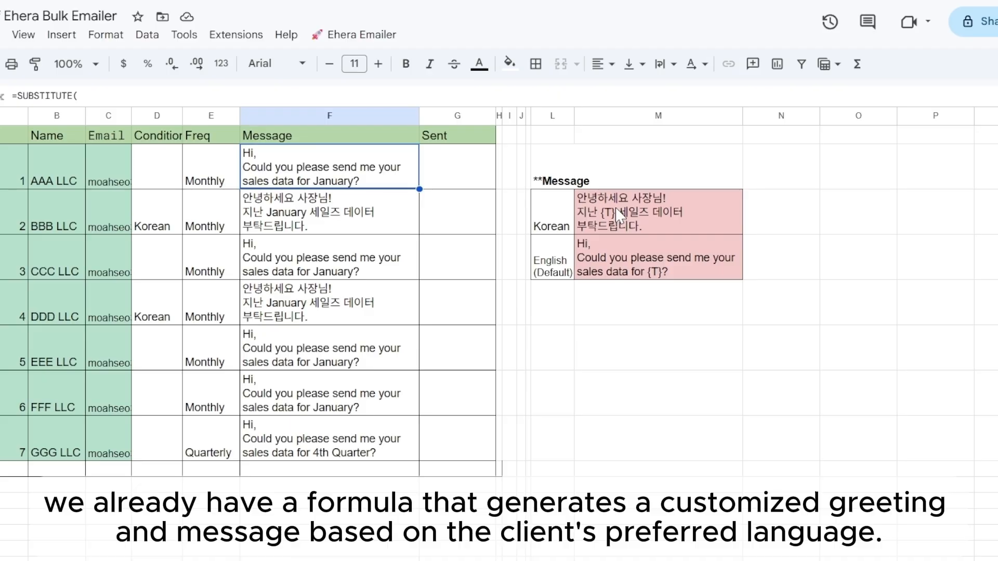
pyautogui.click(619, 215)
pyautogui.click(633, 260)
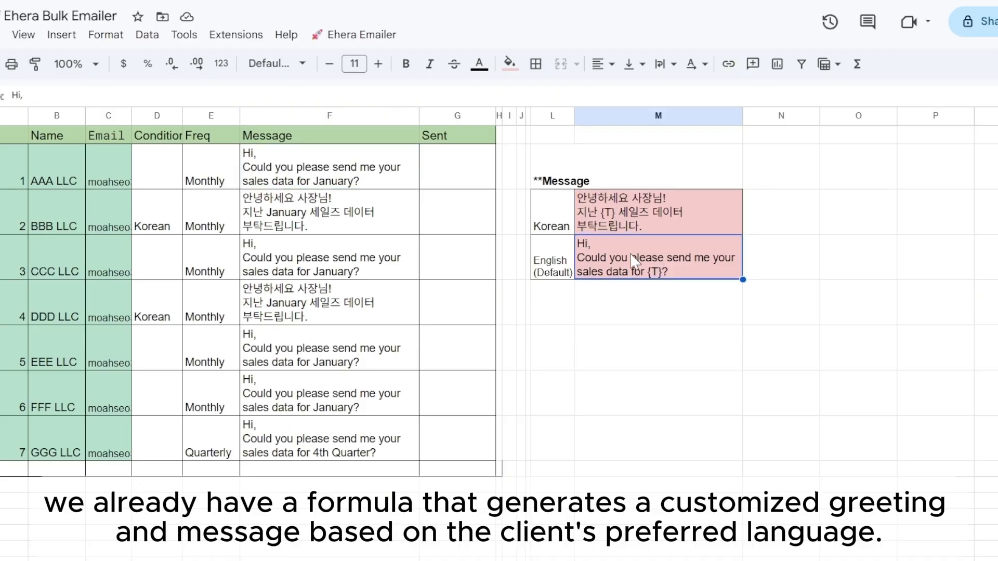
pyautogui.click(446, 115)
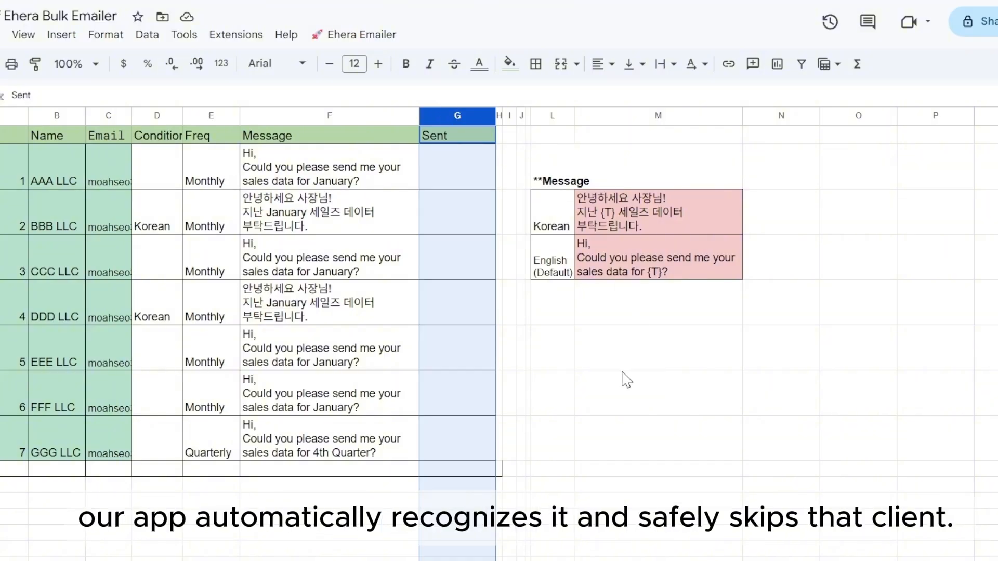
# - Enter "sent" in the Sent column for the quarterly client GGG LLC and clear that cell again
pyautogui.click(468, 450)
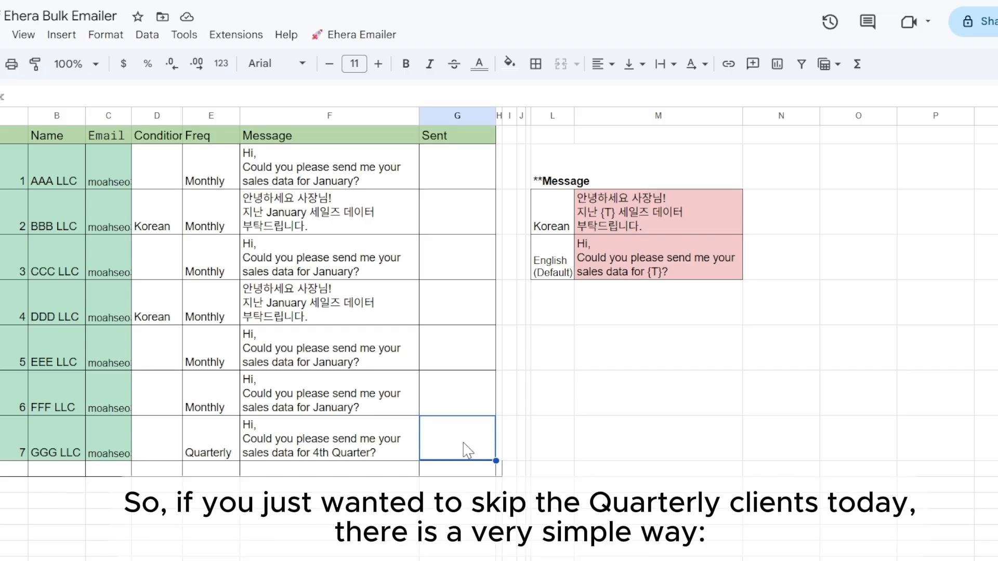
pyautogui.write('sent')
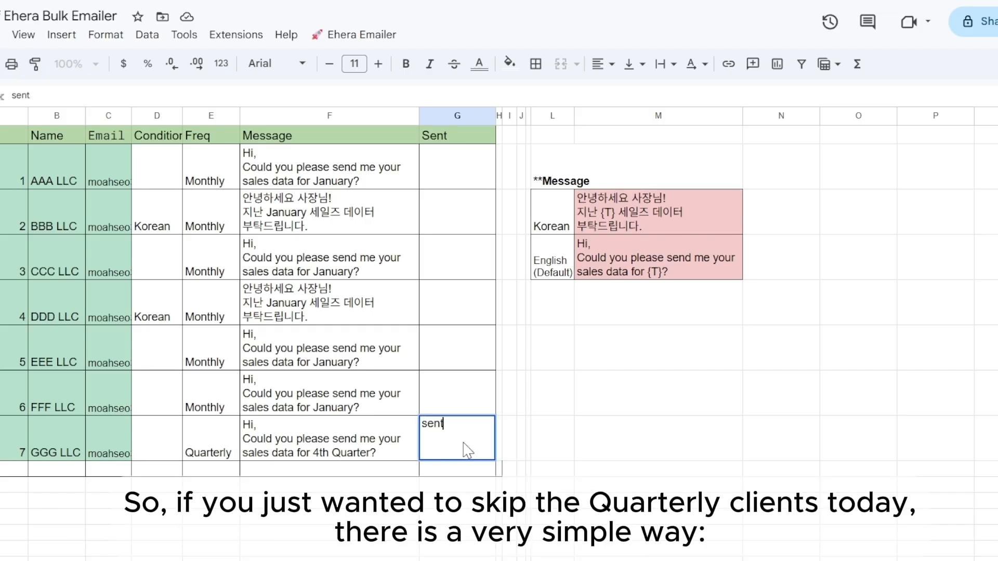
pyautogui.press('Return')
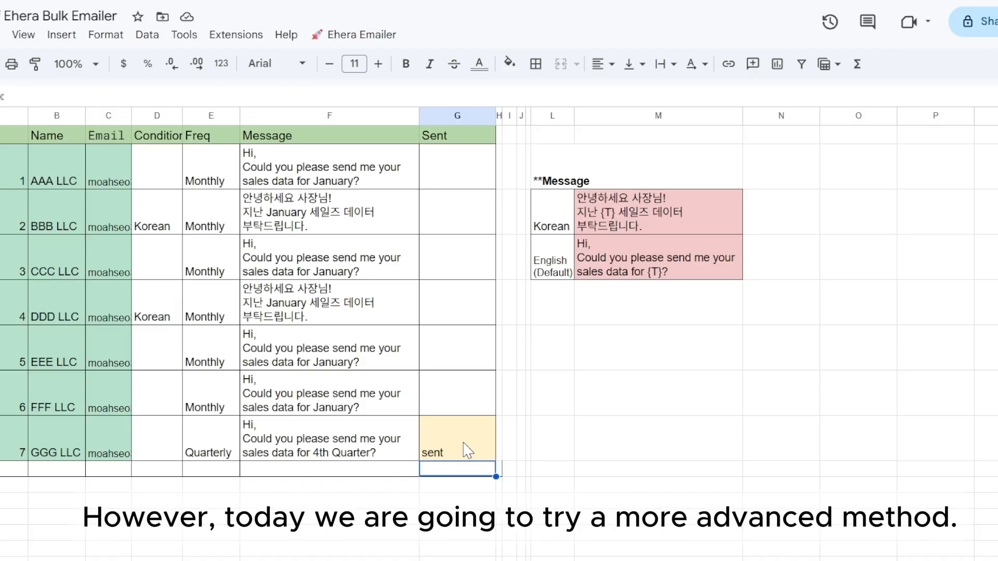
pyautogui.click(488, 451)
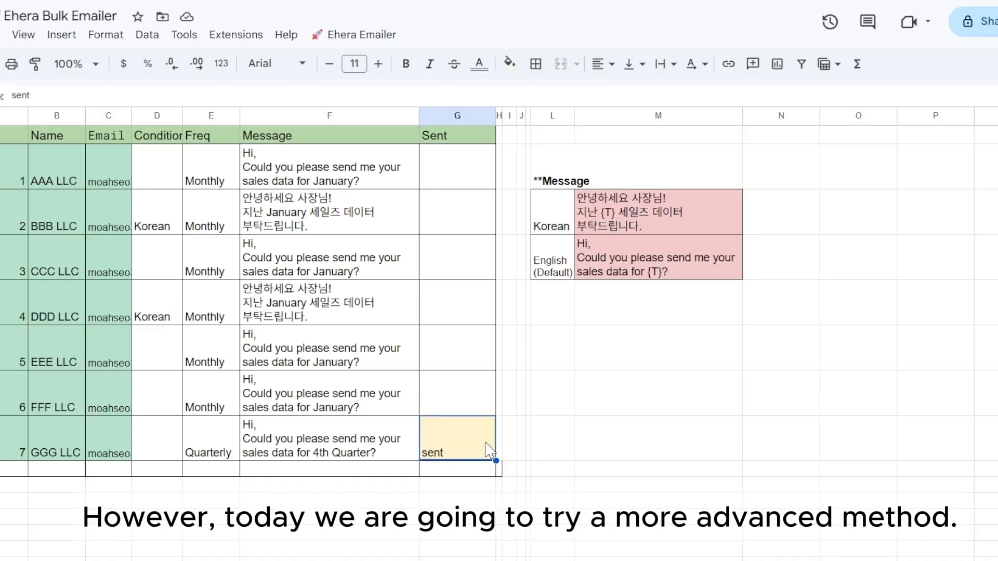
pyautogui.press('Delete')
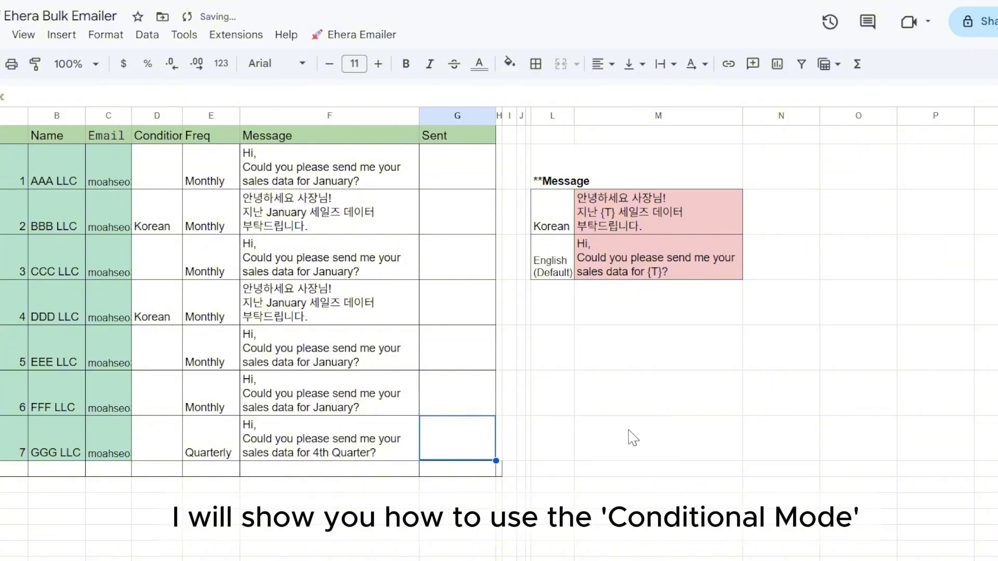
# - Load the sheets from the client spreadsheet's URL and load the columns of the Sales sheet
pyautogui.click(591, 439)
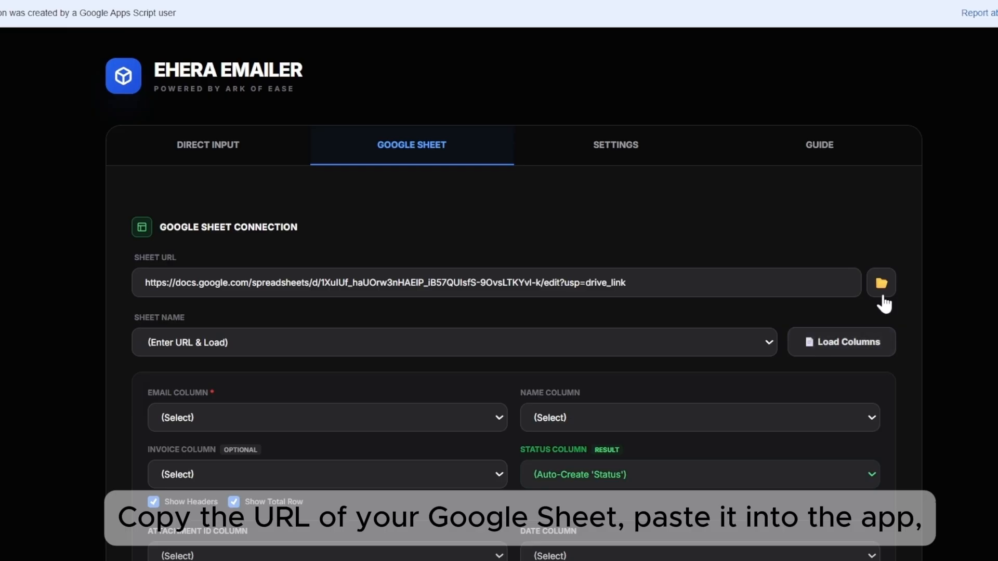
pyautogui.click(886, 279)
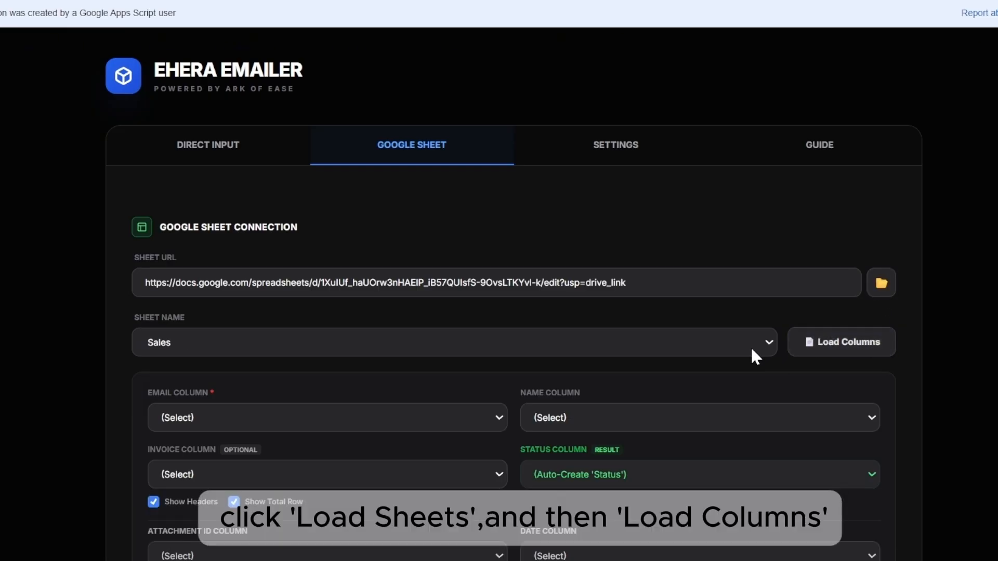
pyautogui.click(836, 352)
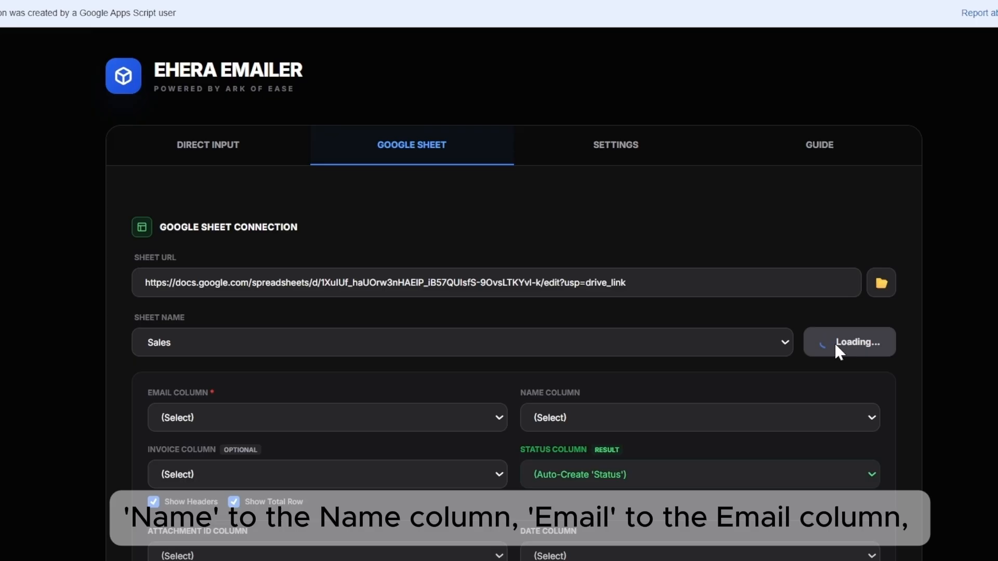
# - Enable Conditional Mode for the email content and set Condition Column 1 to Freq
pyautogui.scroll(-1, 835, 354)
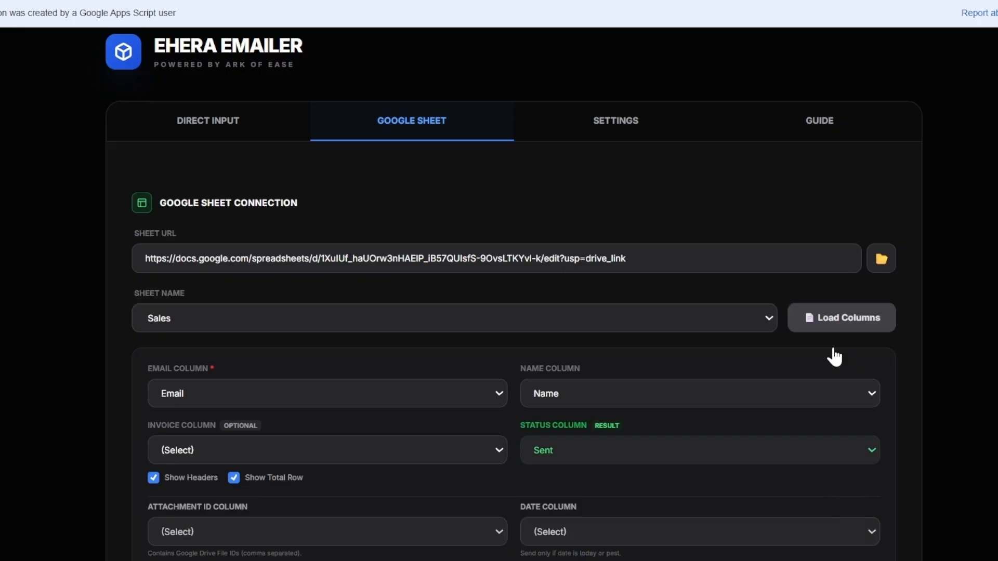
pyautogui.scroll(-7, 835, 357)
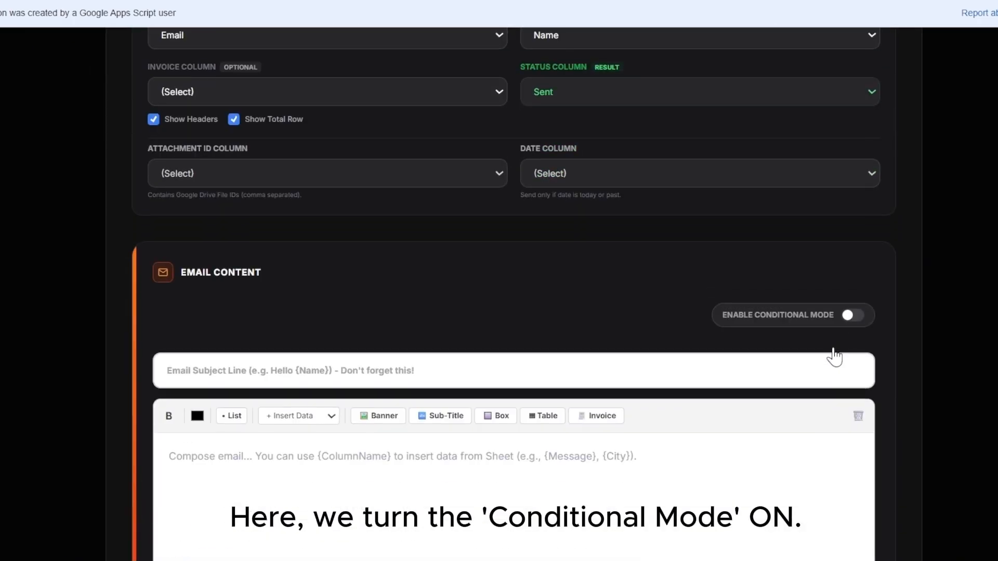
pyautogui.scroll(-2, 835, 356)
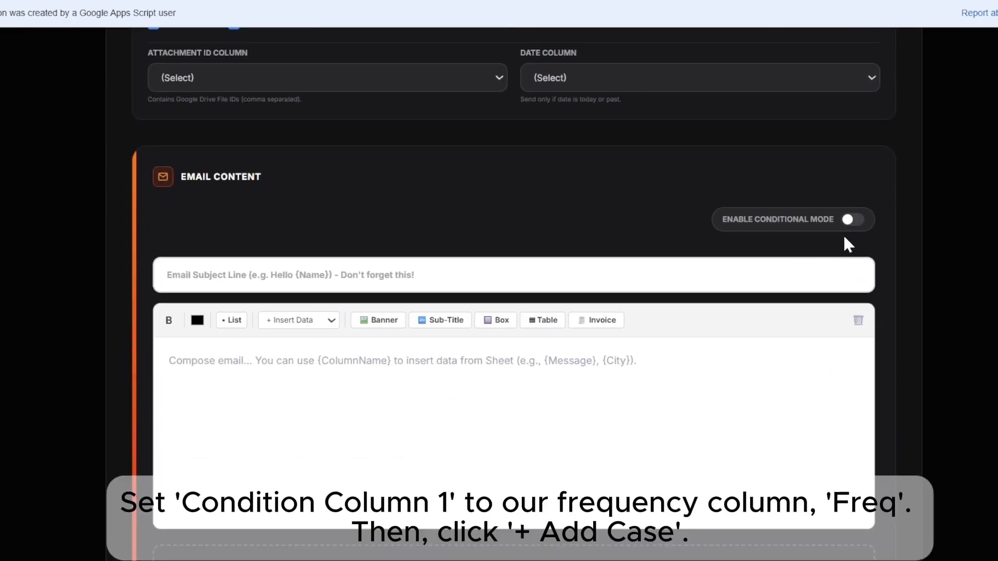
pyautogui.click(851, 220)
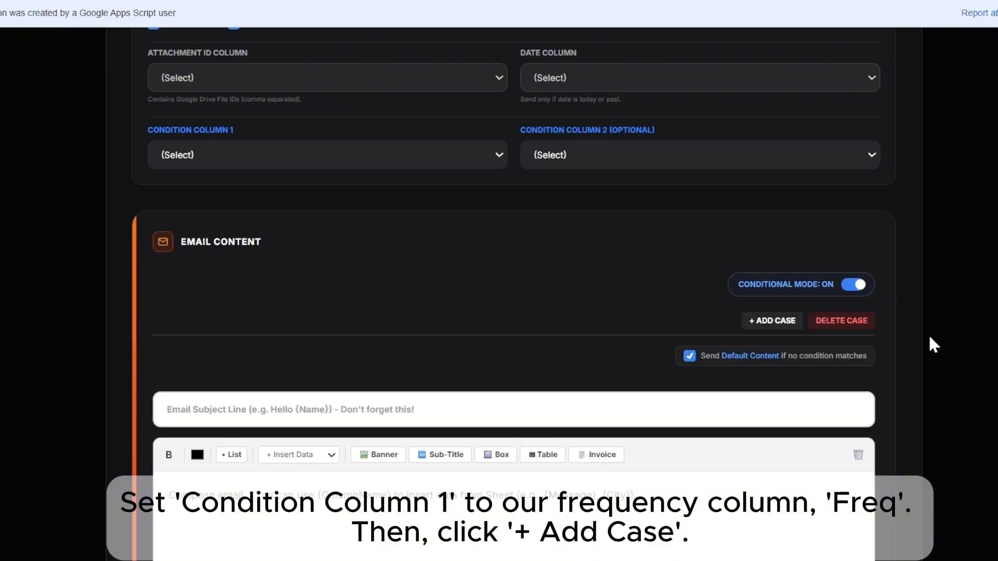
pyautogui.click(500, 152)
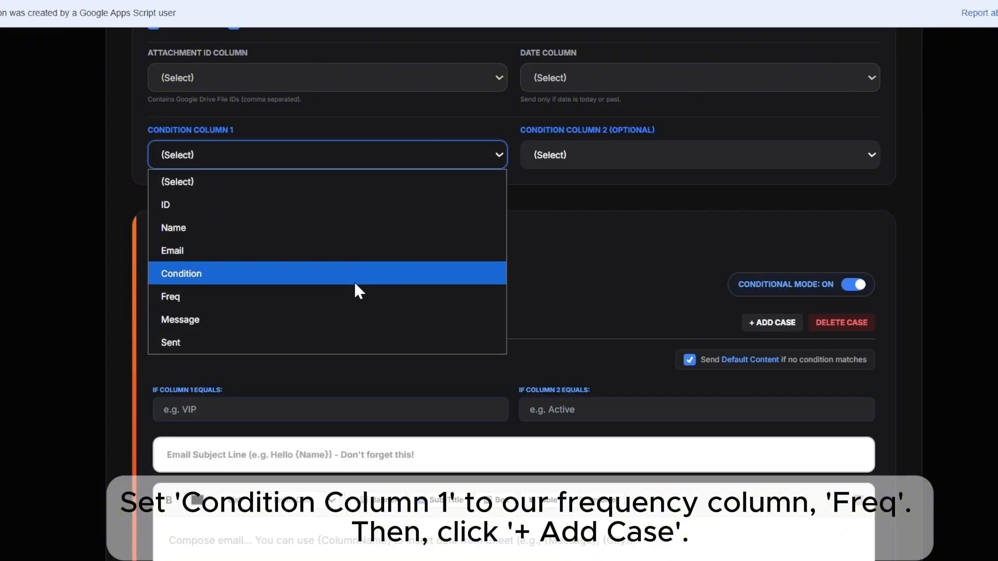
pyautogui.click(352, 295)
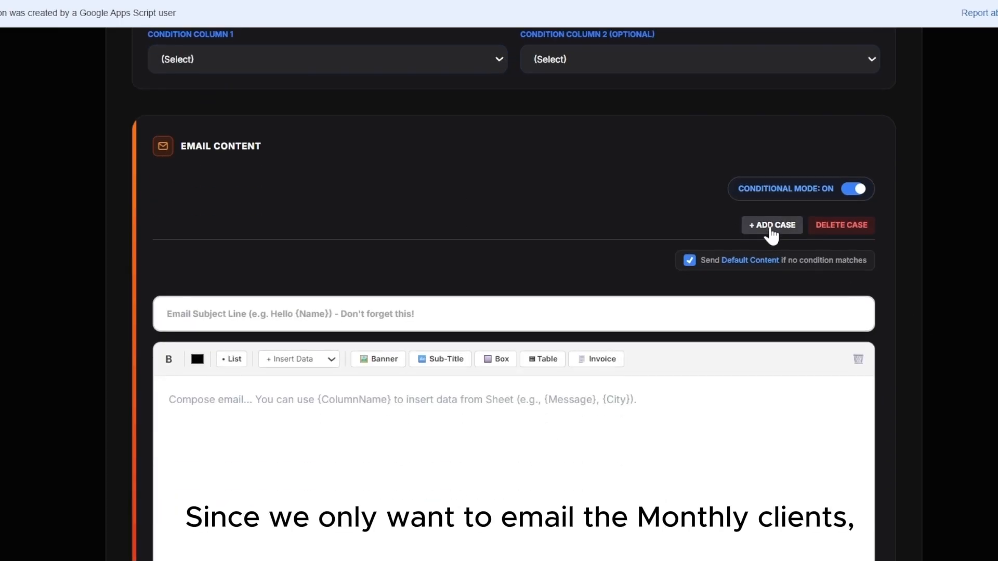
# - Add a case for column 1 equal to "monthly" and turn off sending Default Content when no condition matches
pyautogui.click(771, 227)
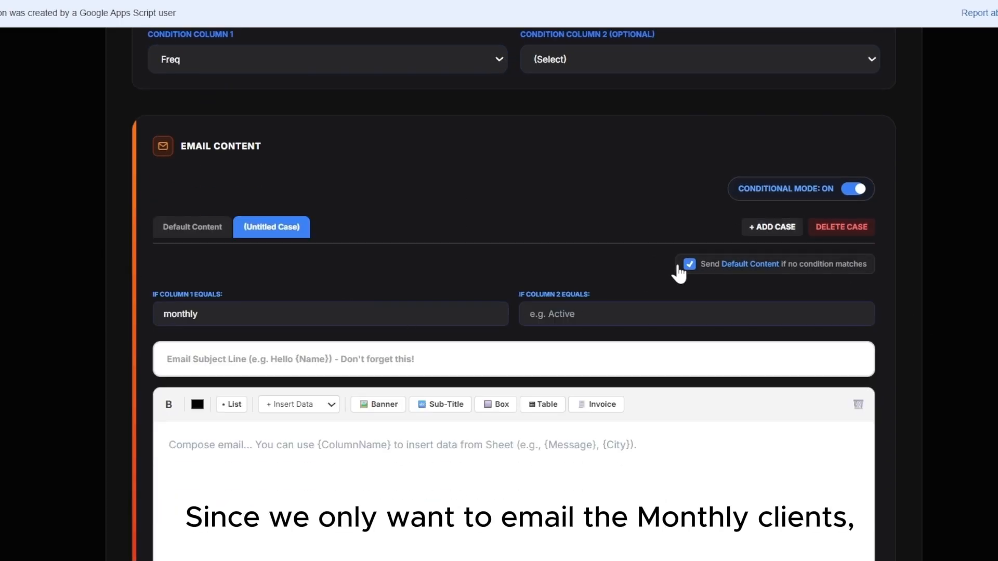
pyautogui.click(690, 265)
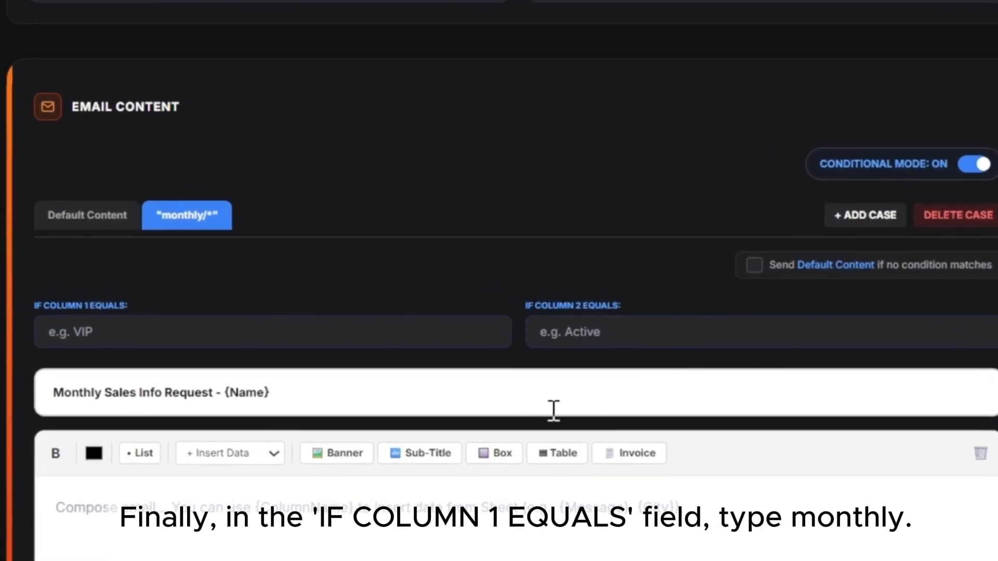
pyautogui.click(190, 342)
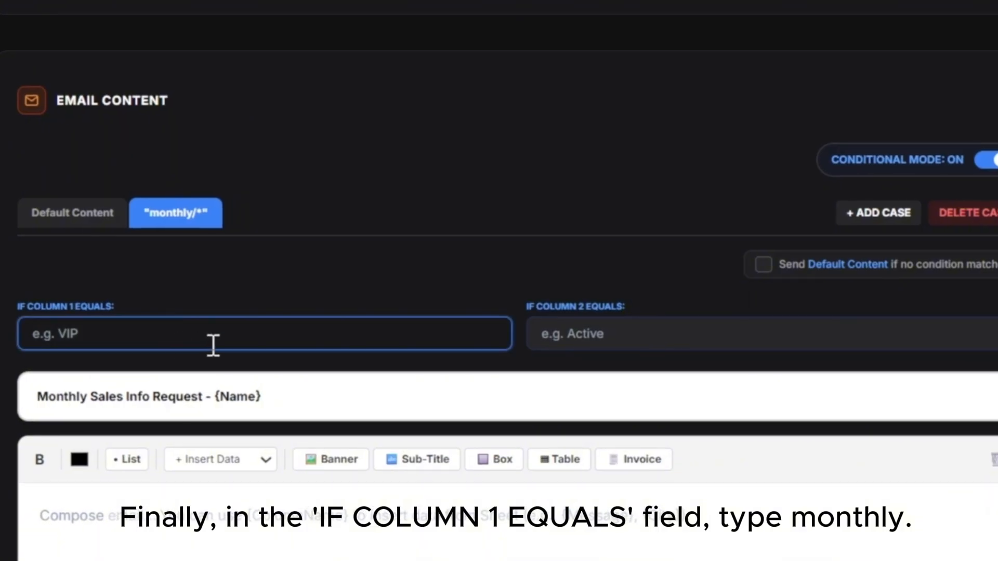
pyautogui.write('month')
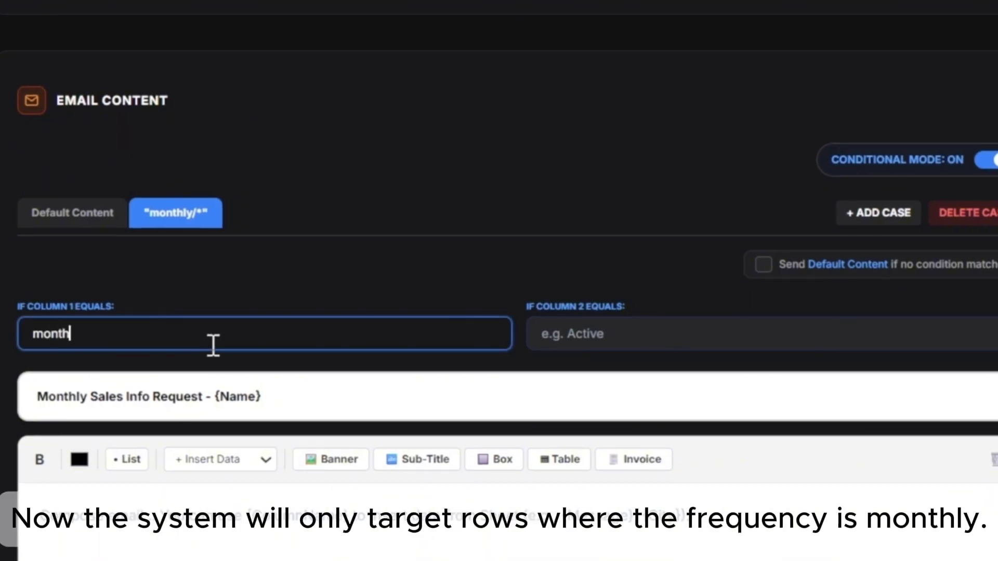
pyautogui.write('ly')
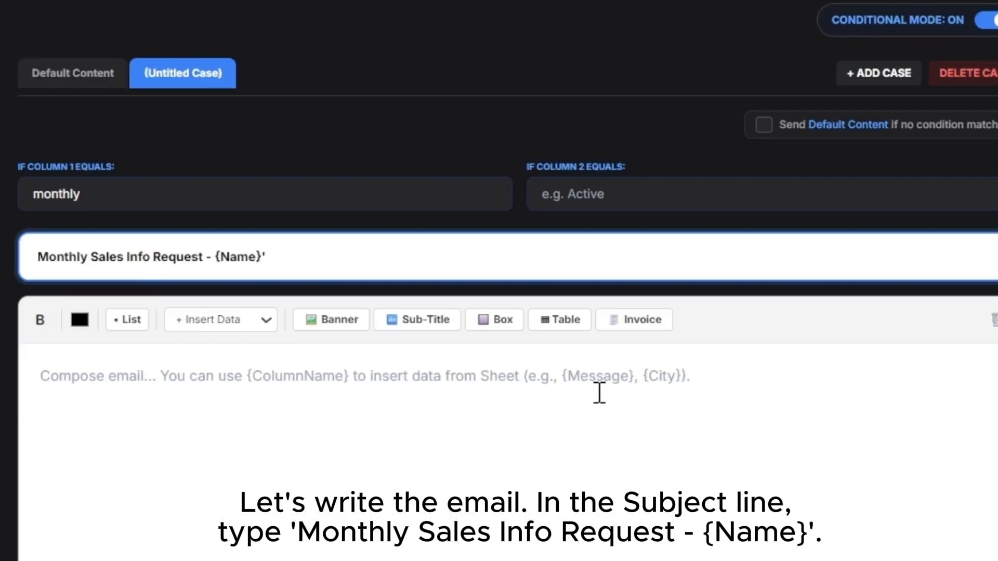
# - Set the monthly case's email subject to "Monthly Sales Info Request - {Name}"
pyautogui.press('BackSpace')
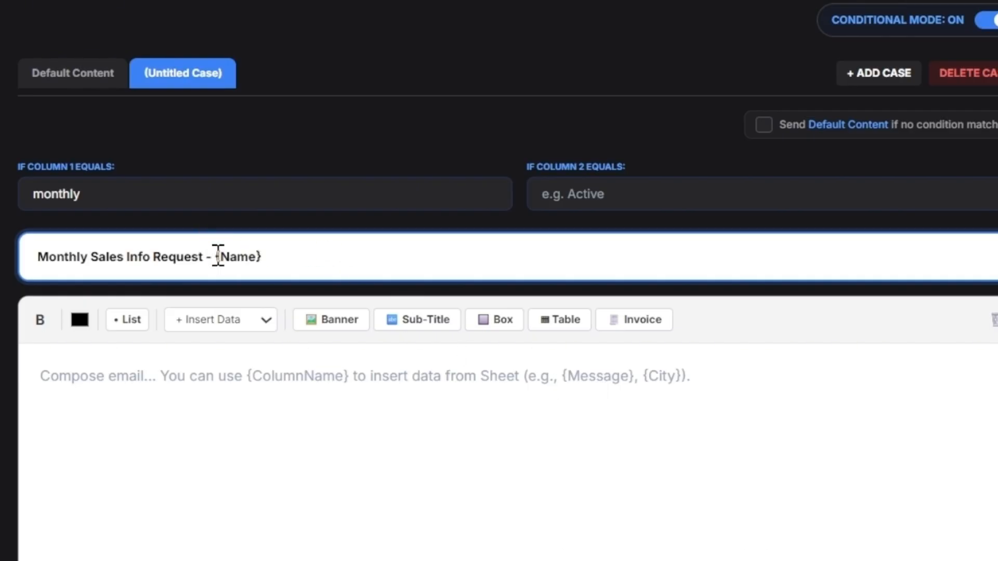
pyautogui.moveTo(218, 256); pyautogui.dragTo(269, 256)
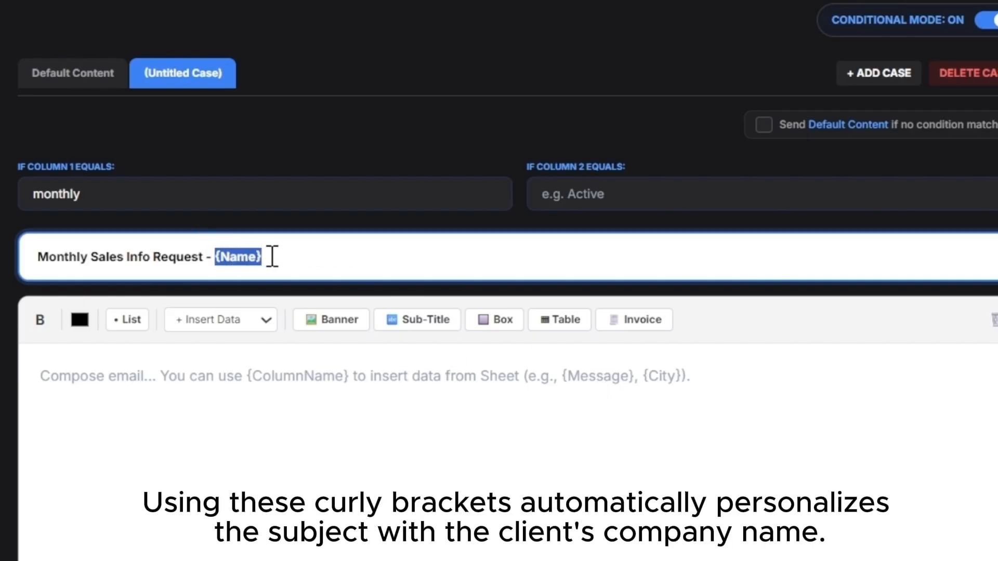
pyautogui.click(351, 378)
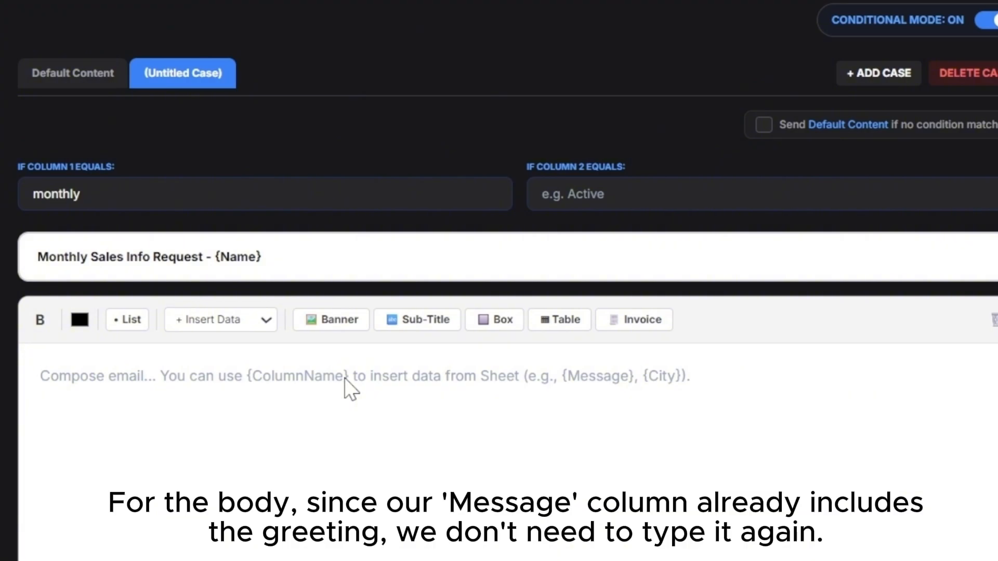
# - Insert a banner reading "Sales Info" in the email body
pyautogui.click(333, 321)
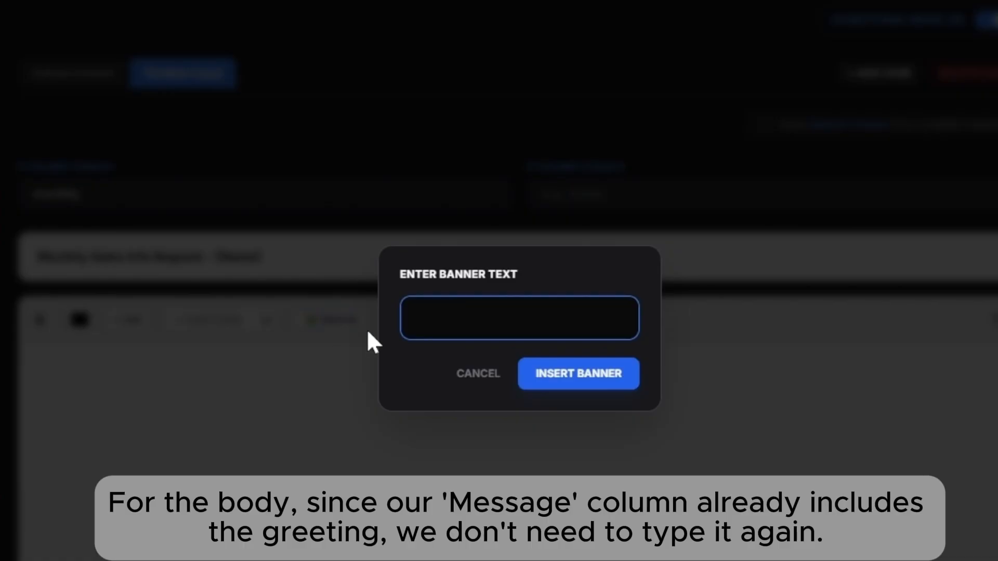
pyautogui.write('Sales Info')
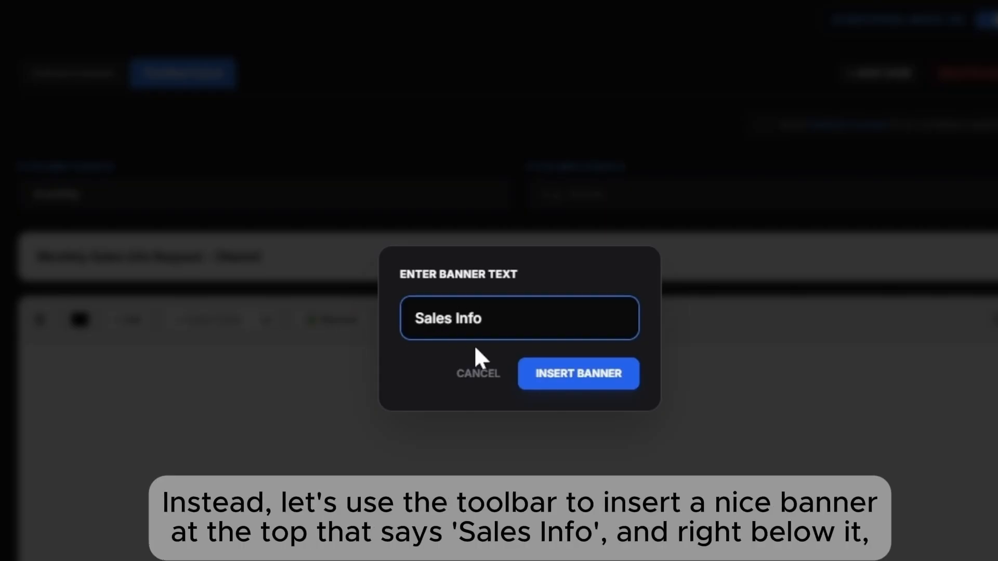
pyautogui.click(556, 374)
# - Insert the {Message} data tag below the Sales Info banner and start a new line after it
pyautogui.scroll(-3, 551, 374)
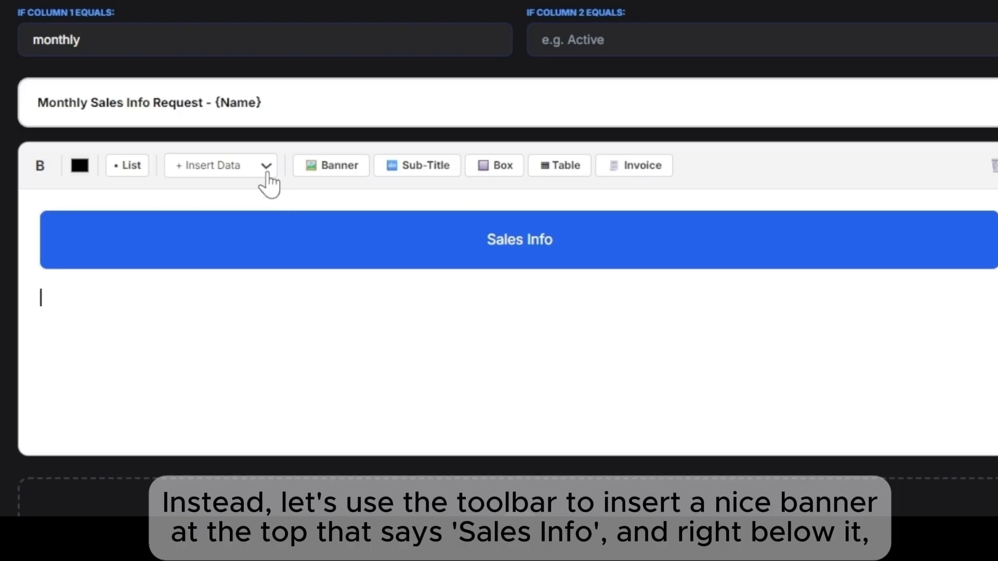
pyautogui.click(267, 206)
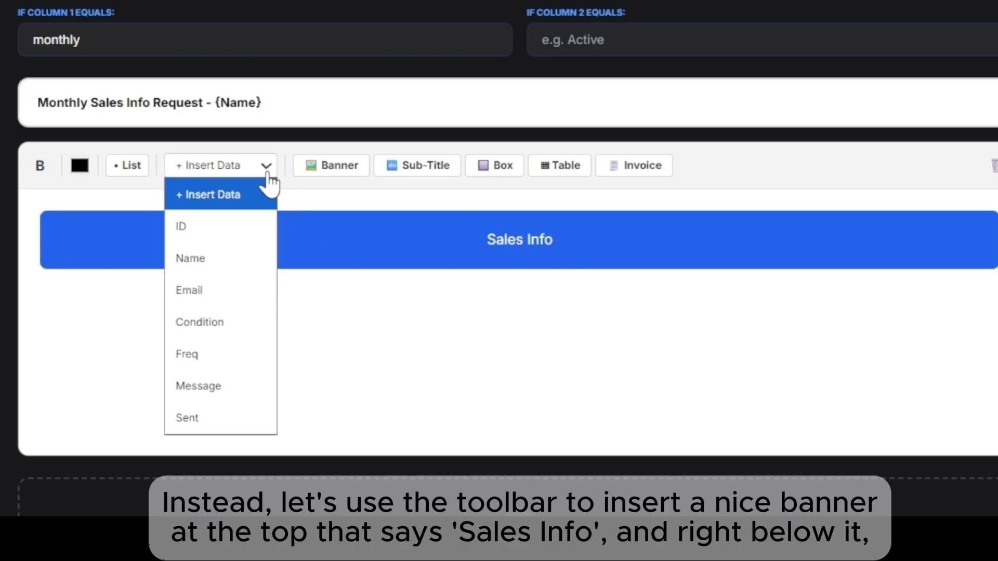
pyautogui.click(225, 386)
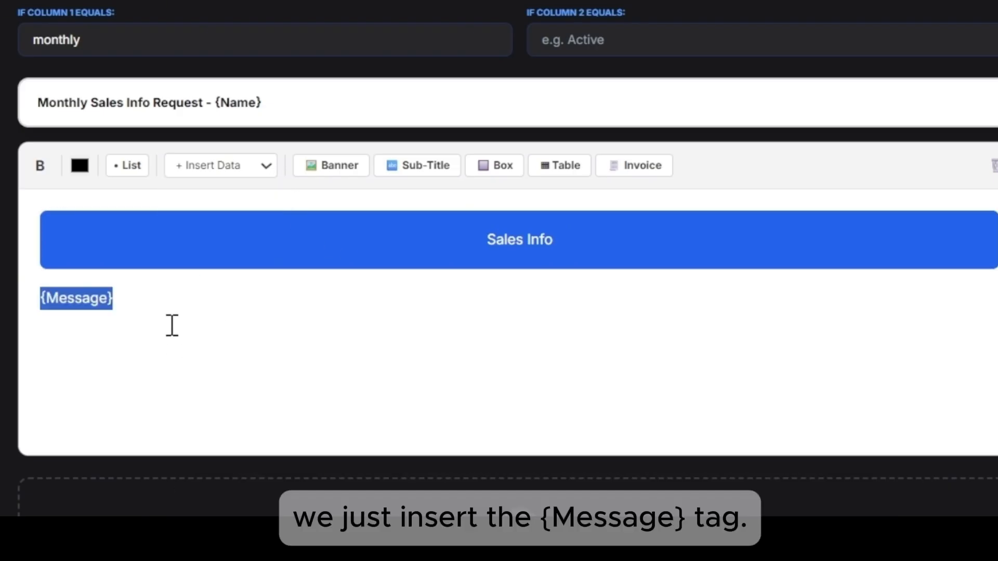
pyautogui.click(172, 326)
pyautogui.press('Return')
pyautogui.click(384, 237)
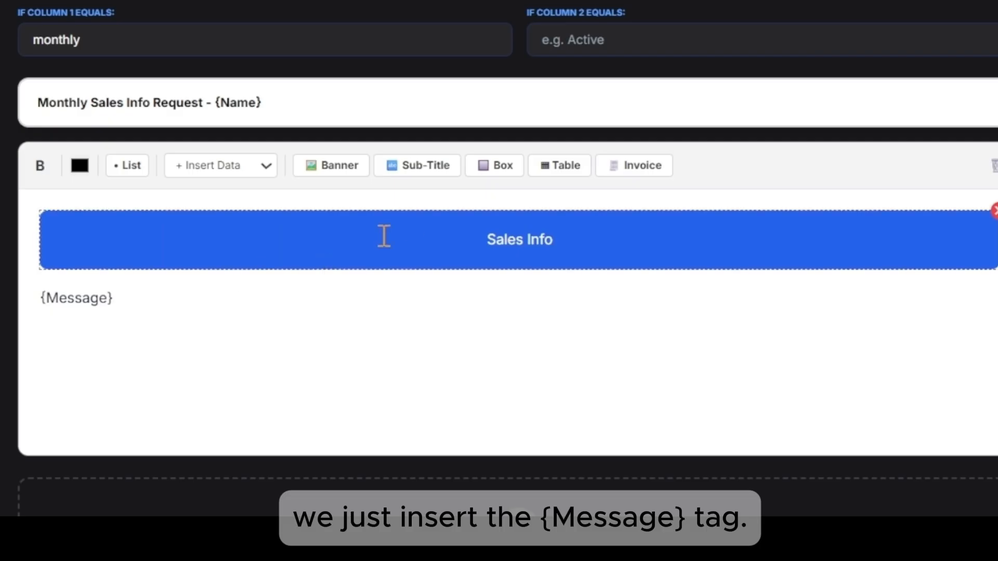
# - Add a highlighted box below {Message} and replace its placeholder text with "Please send by the 5th!"
pyautogui.click(502, 167)
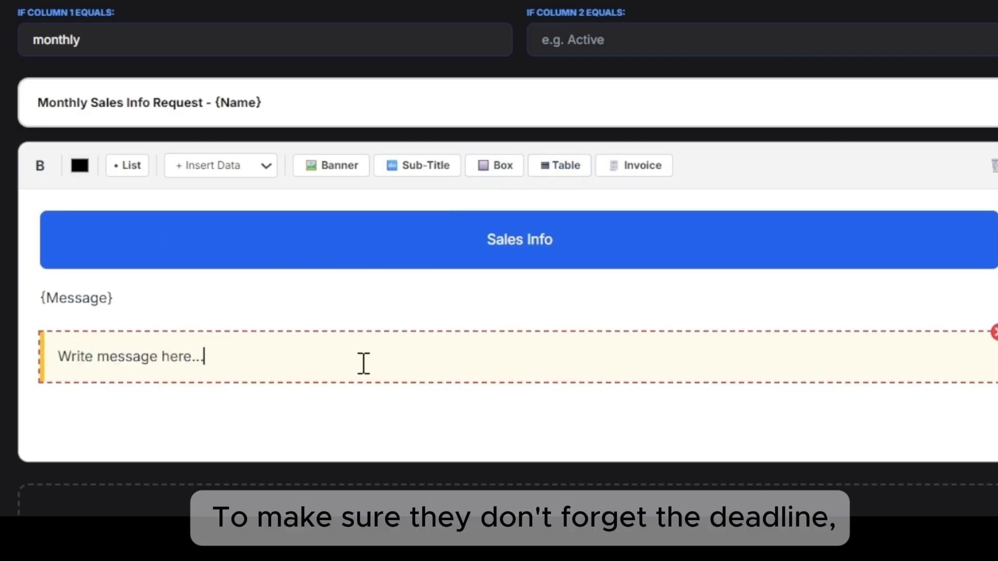
pyautogui.press('BackSpace')
pyautogui.press('BackSpace')
pyautogui.press('BackSpace')
pyautogui.press('BackSpace')
pyautogui.press('BackSpace')
pyautogui.press('BackSpace')
pyautogui.press('BackSpace')
pyautogui.press('BackSpace')
pyautogui.press('BackSpace')
pyautogui.press('BackSpace')
pyautogui.press('BackSpace')
pyautogui.press('BackSpace')
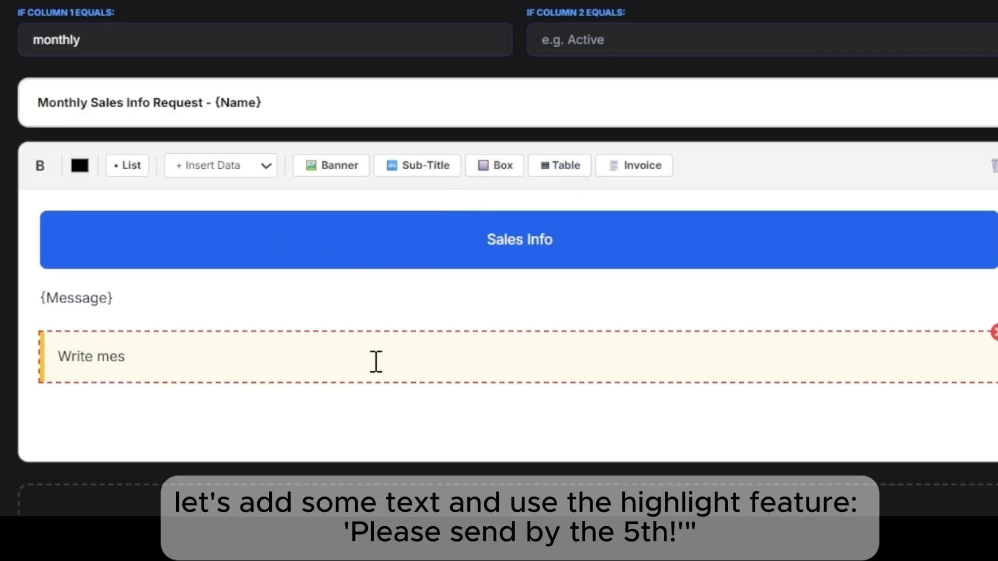
pyautogui.press('BackSpace')
pyautogui.press('BackSpace')
pyautogui.press('BackSpace')
pyautogui.press('BackSpace')
pyautogui.press('BackSpace')
pyautogui.press('BackSpace')
pyautogui.press('BackSpace')
pyautogui.press('BackSpace')
pyautogui.press('BackSpace')
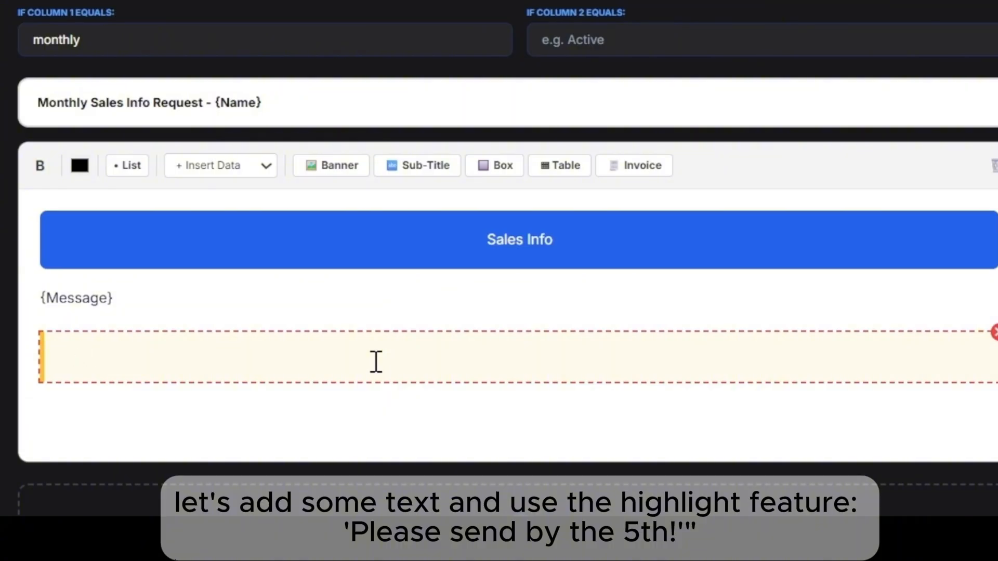
pyautogui.write('Please send by the 5th!')
pyautogui.click(388, 424)
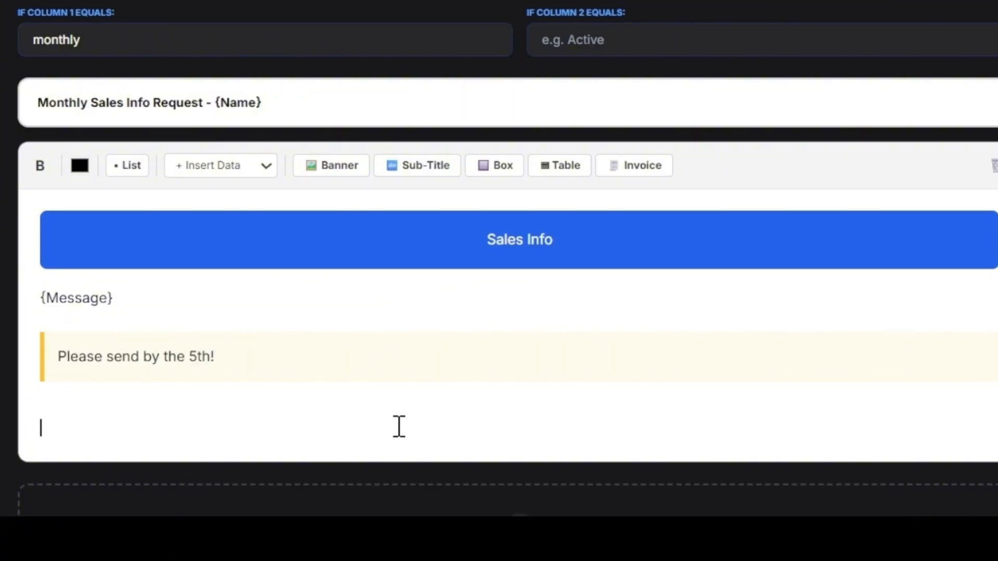
# - Preview the monthly sales request emails, then confirm and send them
pyautogui.scroll(-8, 851, 308)
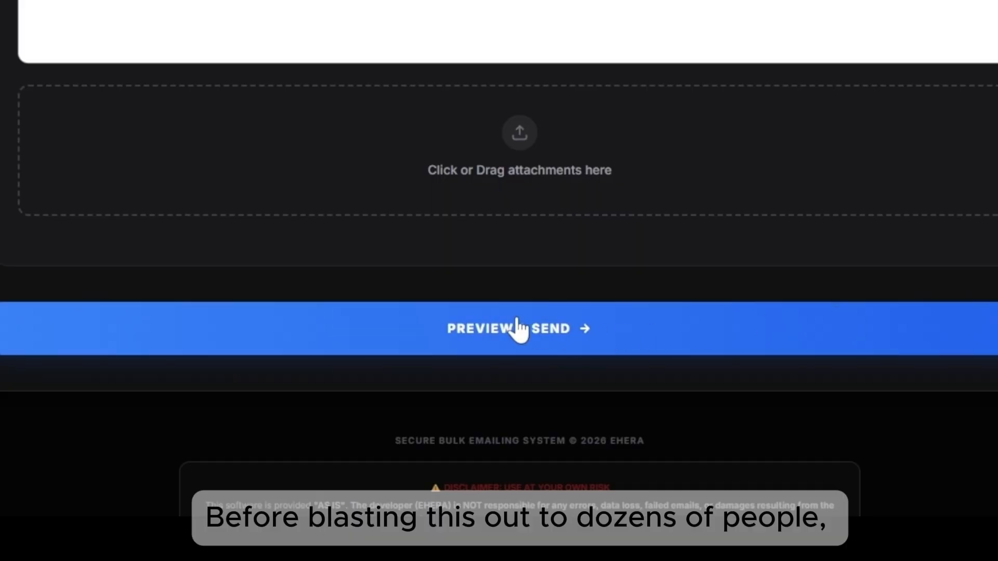
pyautogui.click(517, 329)
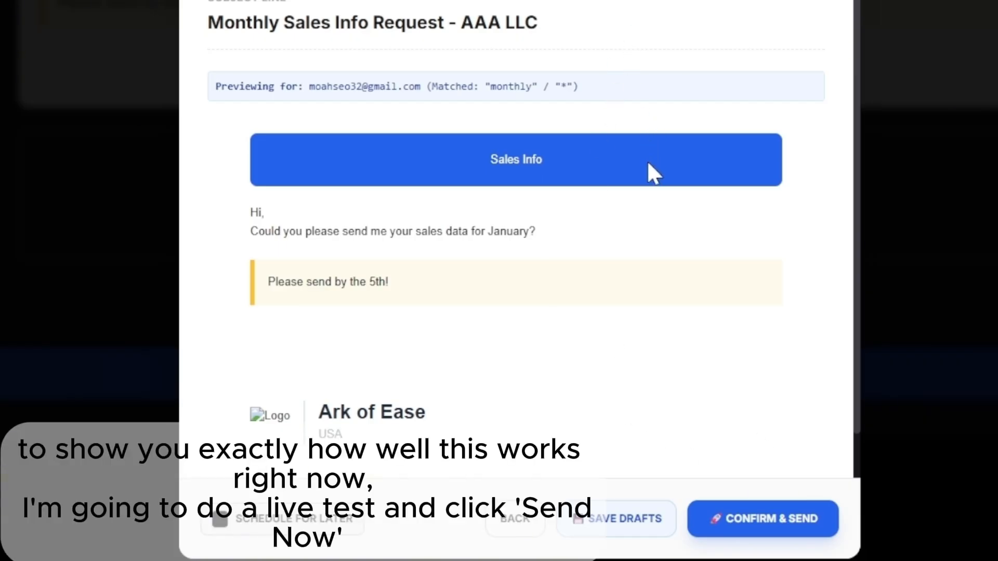
pyautogui.click(748, 519)
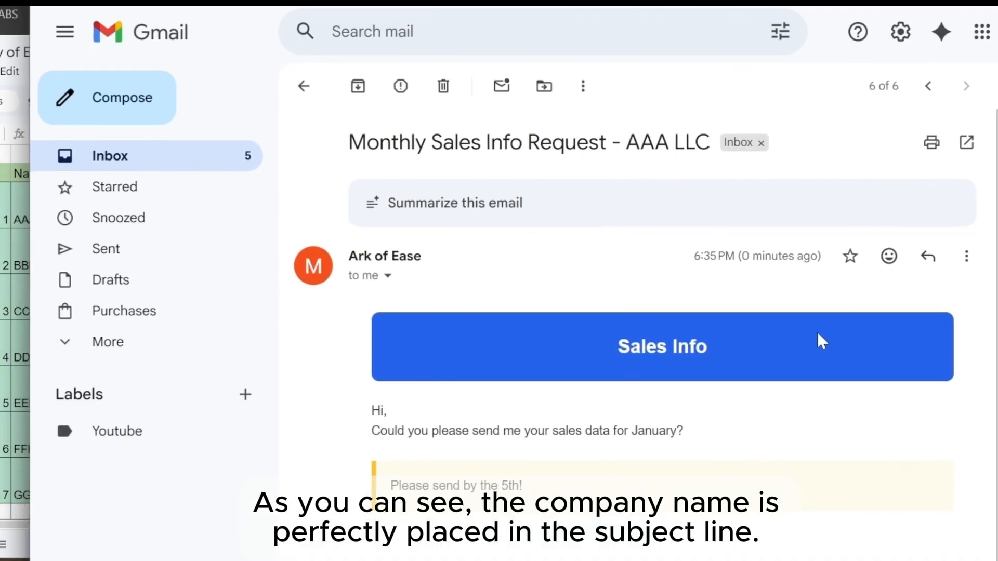
# - Look over the received AAA LLC email in Gmail, then examine the Invoice column in the spreadsheet's Invoice sheet
pyautogui.scroll(-2, 814, 345)
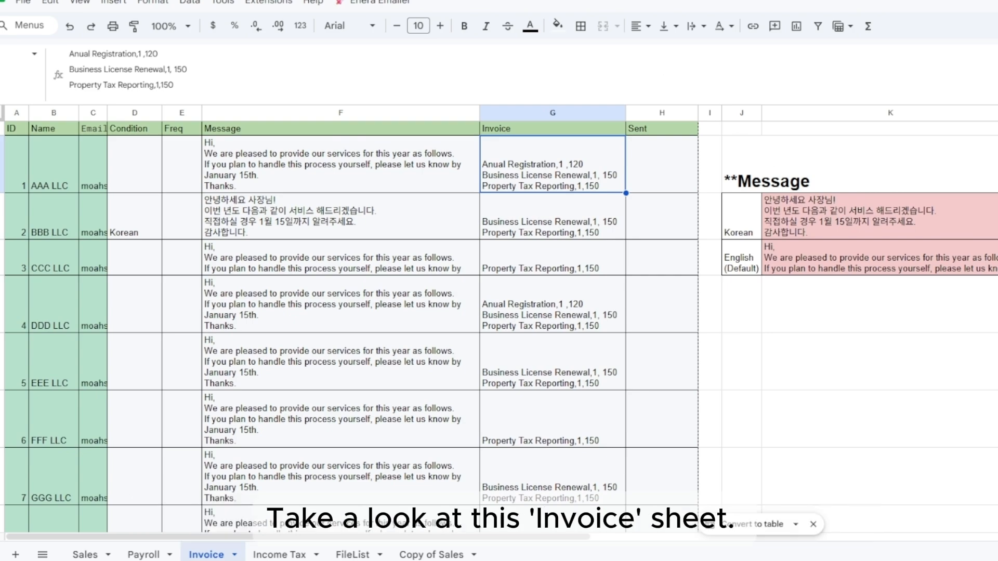
pyautogui.click(532, 113)
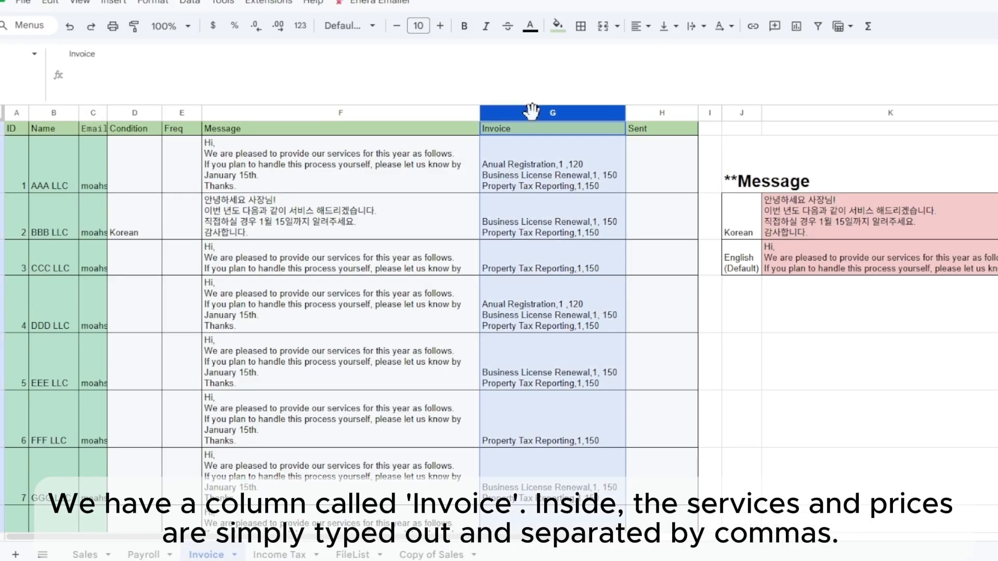
pyautogui.click(554, 180)
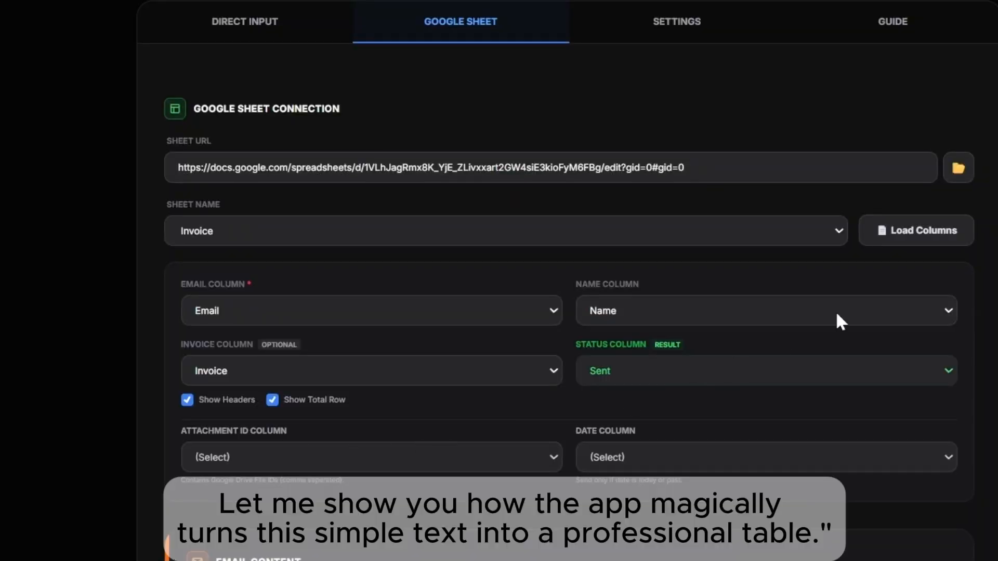
# - Reload the connected spreadsheet's sheets, choose the Invoice sheet and load its columns
pyautogui.click(960, 173)
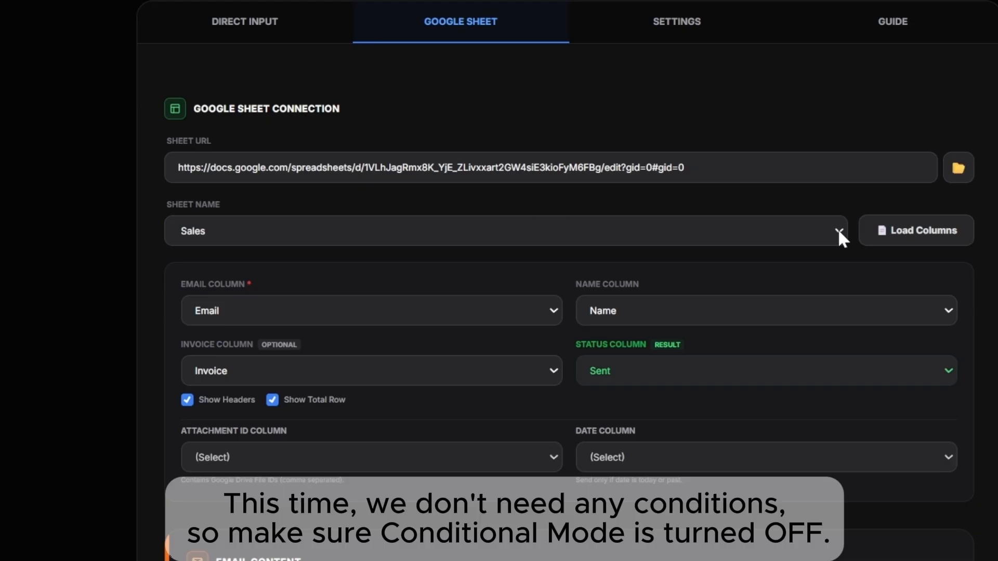
pyautogui.click(839, 231)
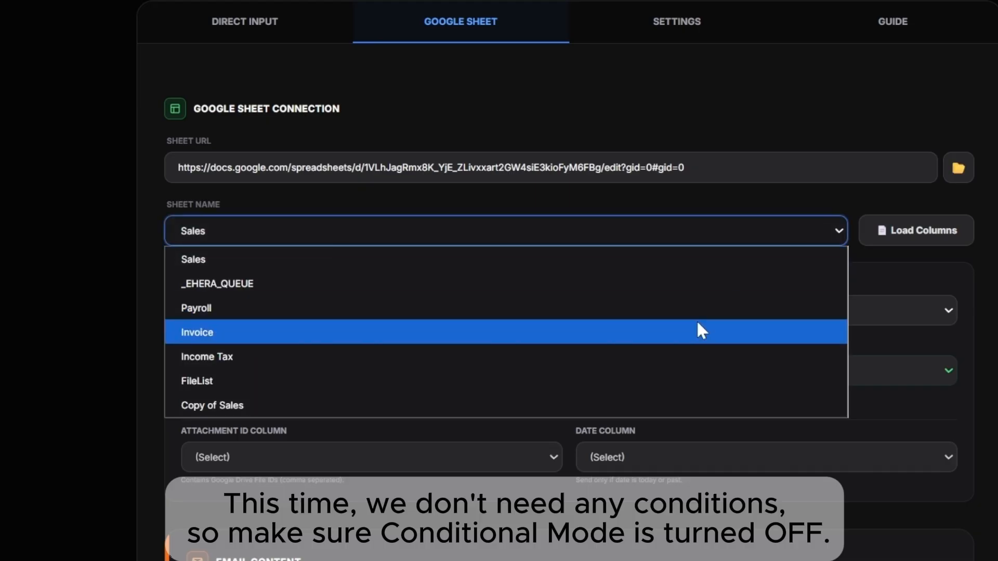
pyautogui.click(697, 323)
pyautogui.click(956, 230)
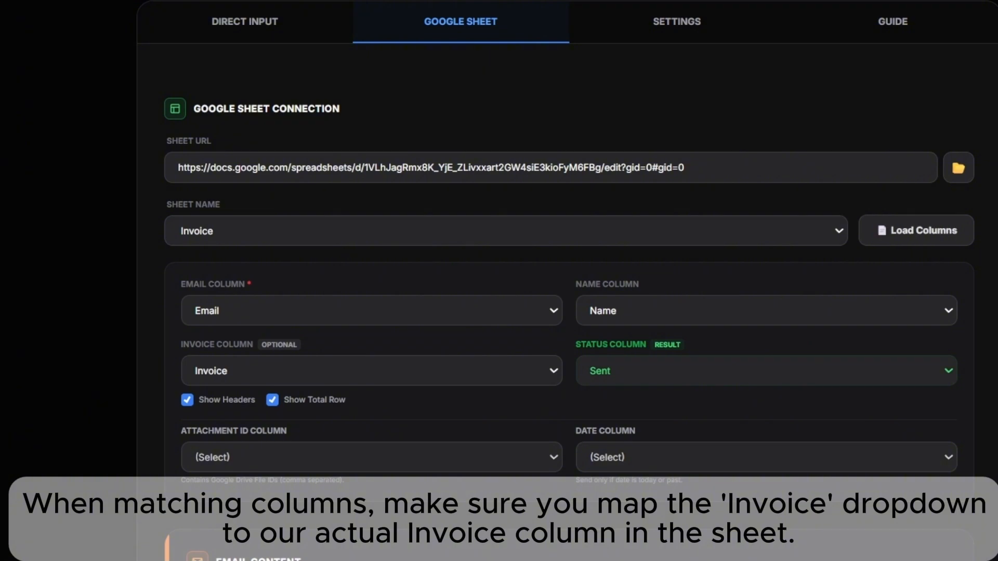
# - Map the optional invoice column to the sheet's Invoice column
pyautogui.scroll(-2, 671, 325)
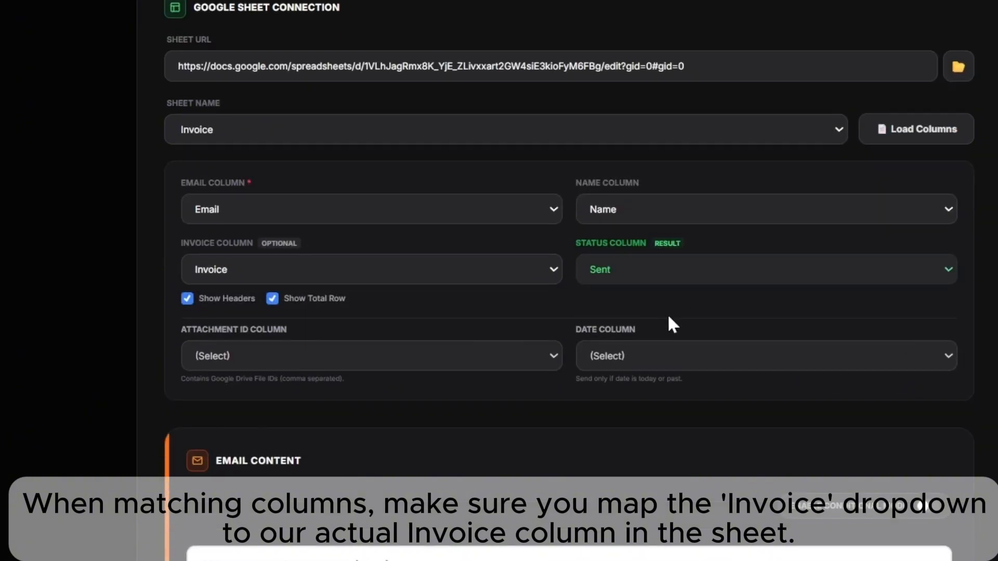
pyautogui.click(543, 270)
pyautogui.click(422, 466)
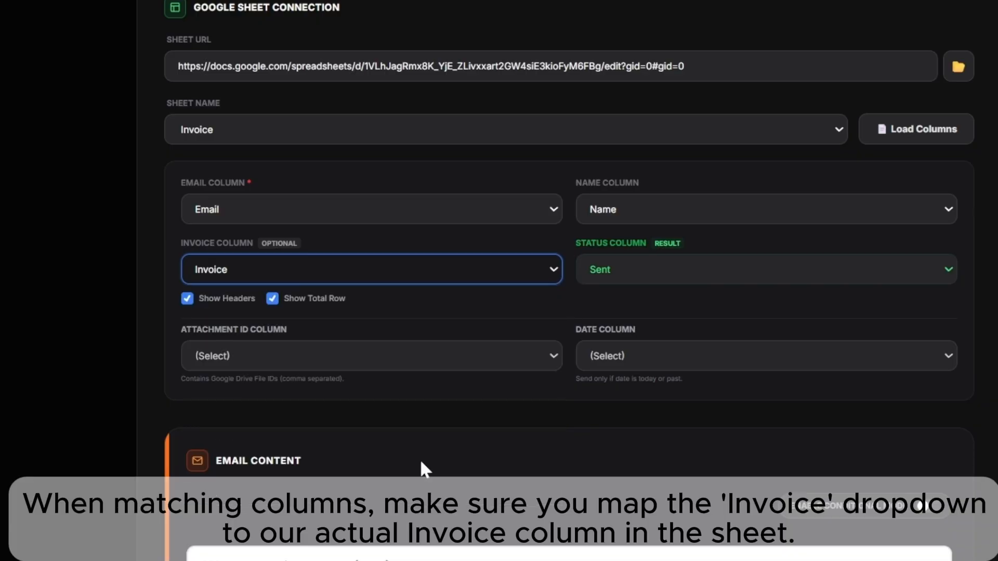
# - Insert the {Message} data tag in the empty email body and add an invoice block on a new line below it
pyautogui.scroll(-8, 312, 343)
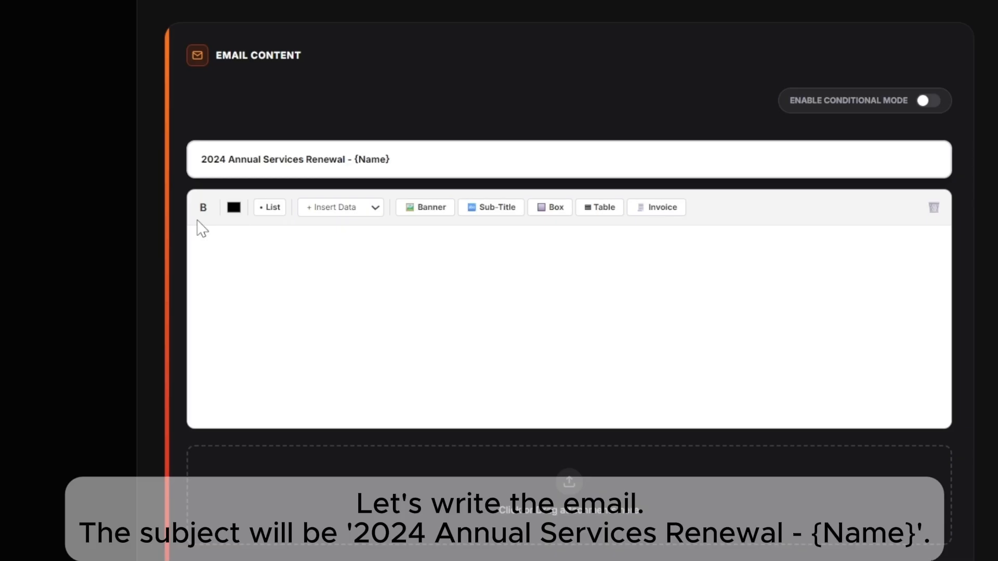
pyautogui.click(378, 213)
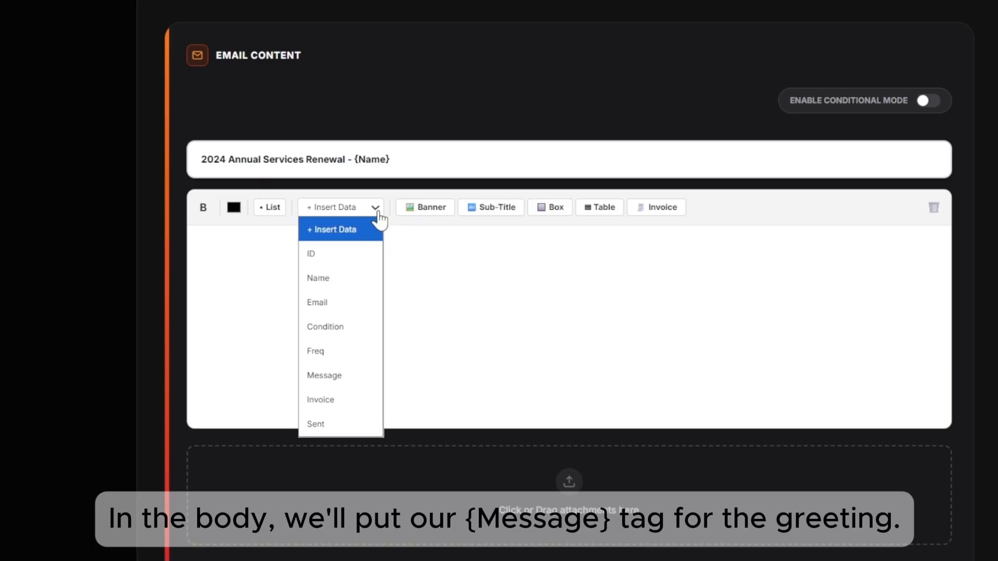
pyautogui.click(347, 372)
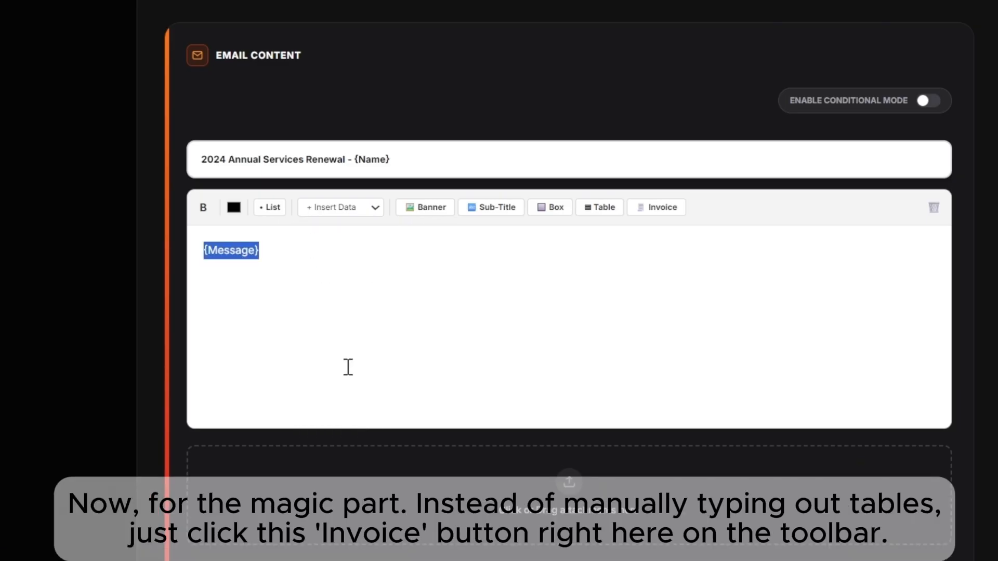
pyautogui.click(270, 290)
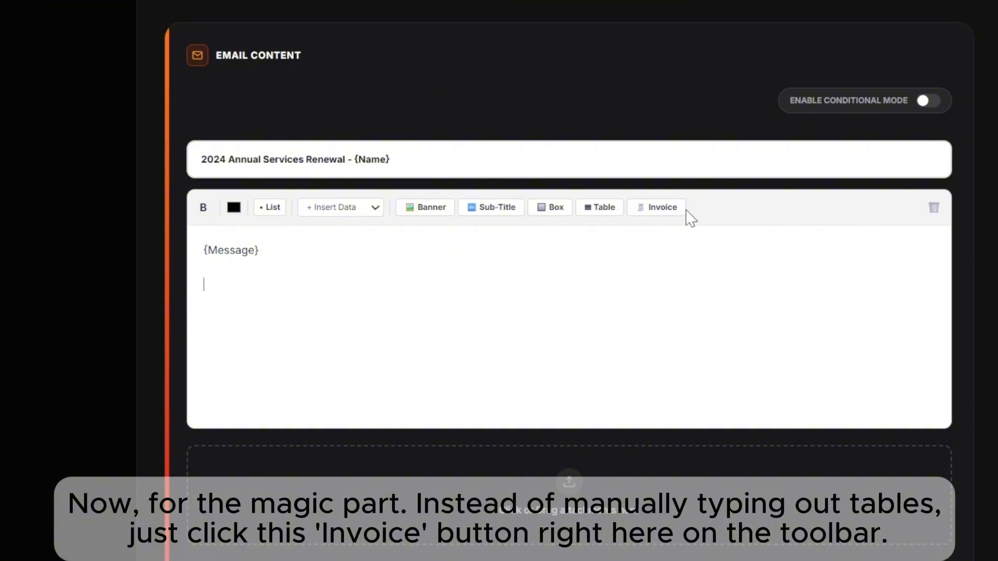
pyautogui.click(669, 210)
# - Preview and send the 2024 Annual Services Renewal emails, then look over the received AAA LLC email in Gmail
pyautogui.click(637, 362)
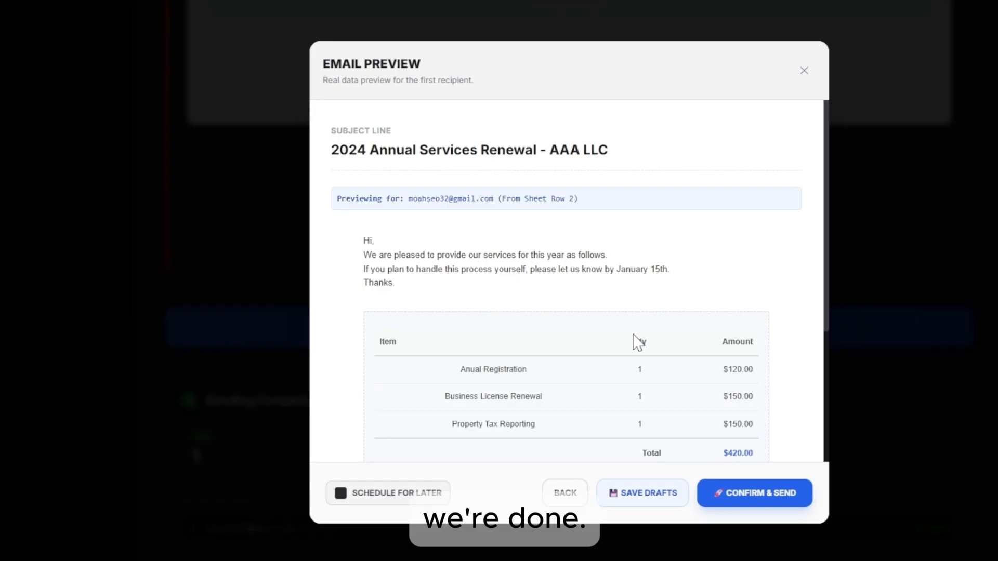
pyautogui.scroll(-4, 635, 341)
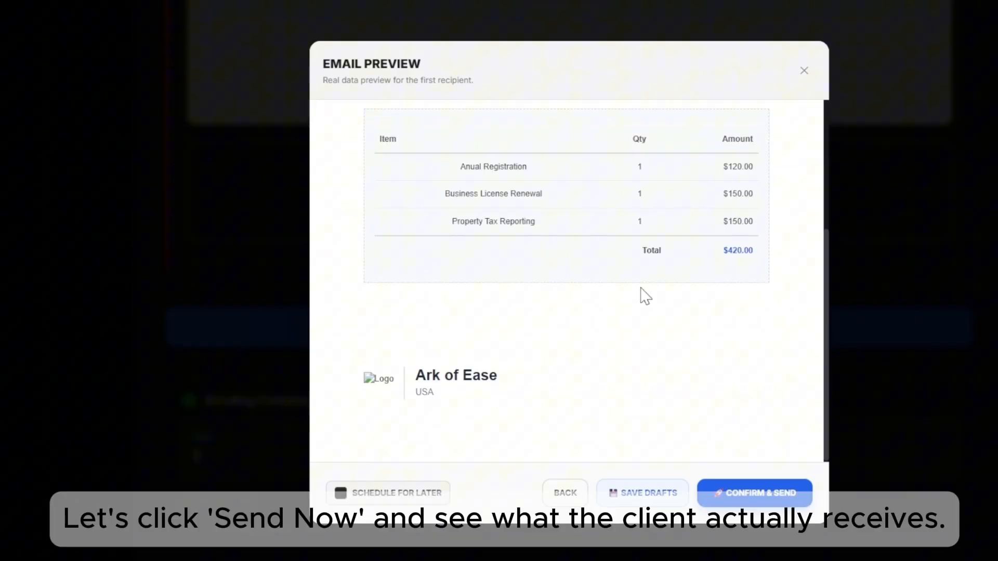
pyautogui.scroll(2, 673, 338)
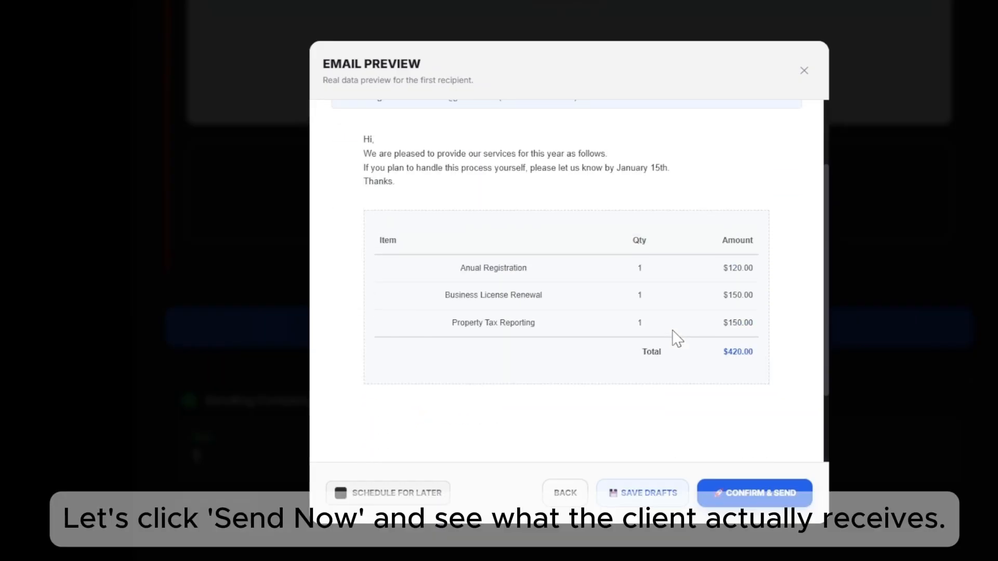
pyautogui.scroll(-2, 639, 291)
pyautogui.scroll(2, 674, 335)
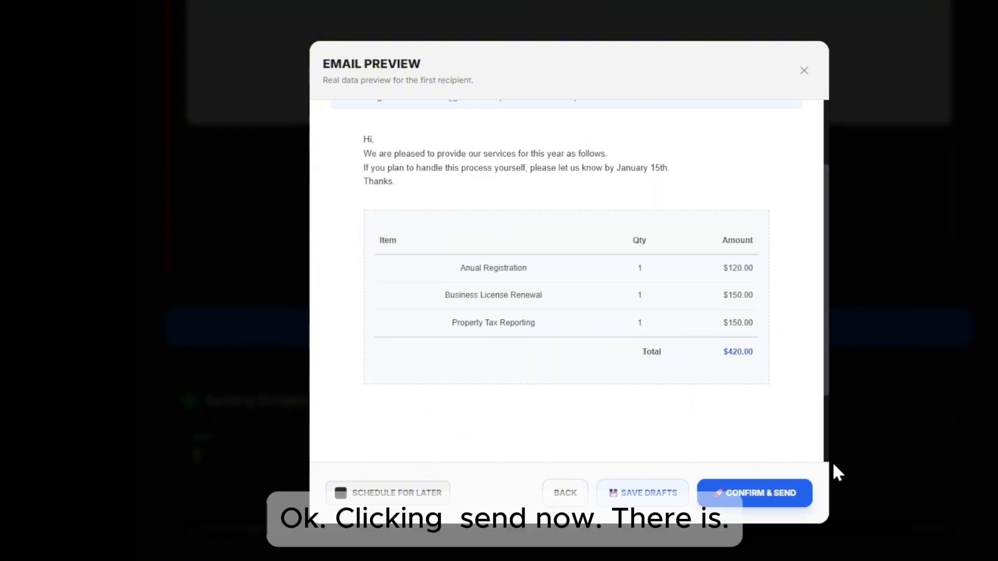
pyautogui.click(793, 496)
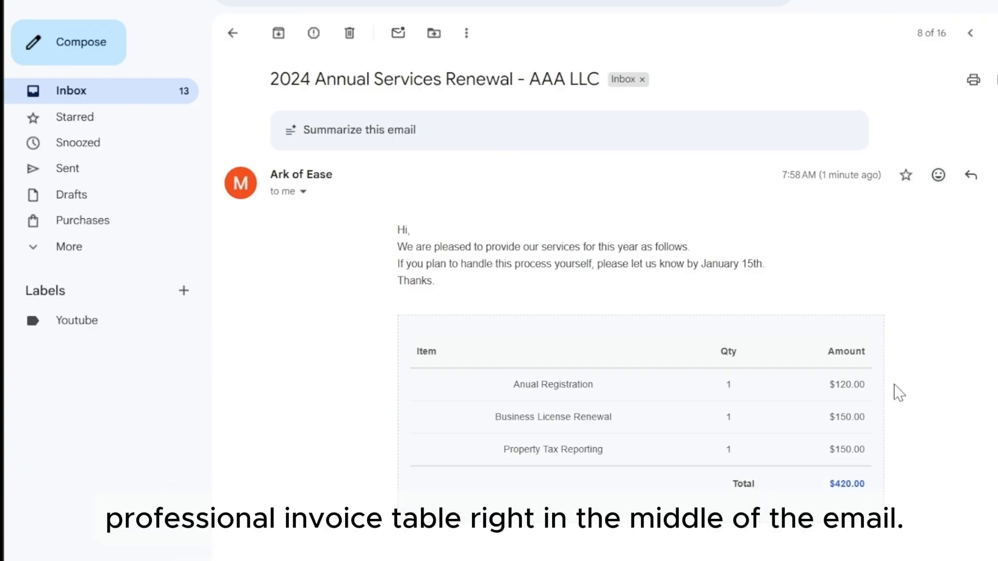
pyautogui.scroll(-2, 900, 394)
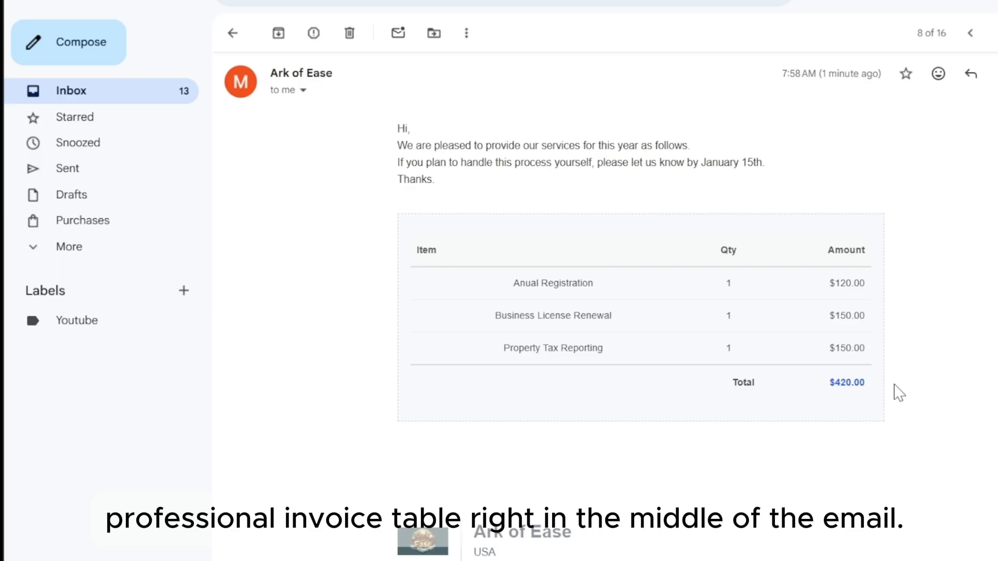
pyautogui.scroll(-1, 900, 394)
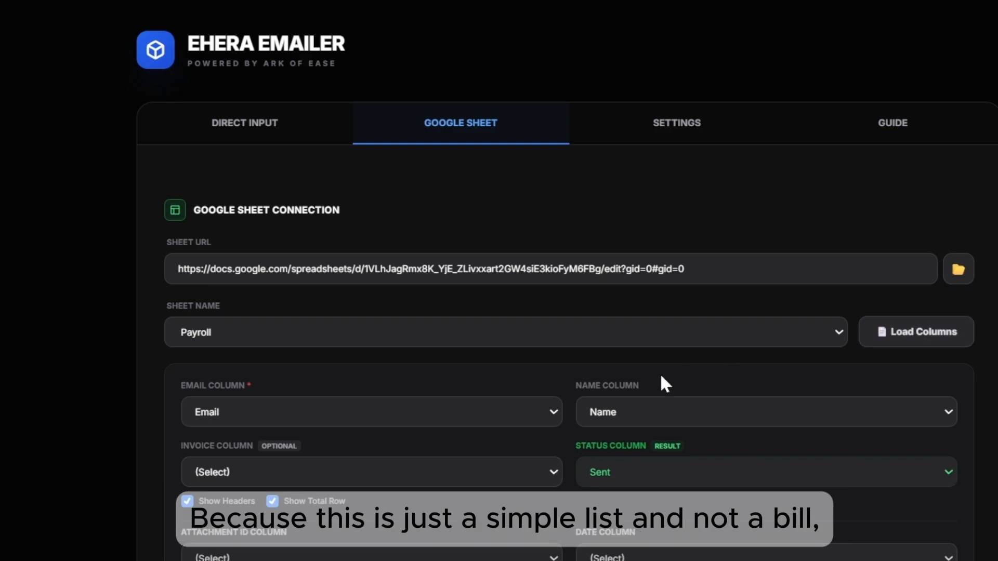
# - For the Payroll sheet, map the invoice column to Details and turn off Show Headers and Show Total Row
pyautogui.scroll(-4, 623, 384)
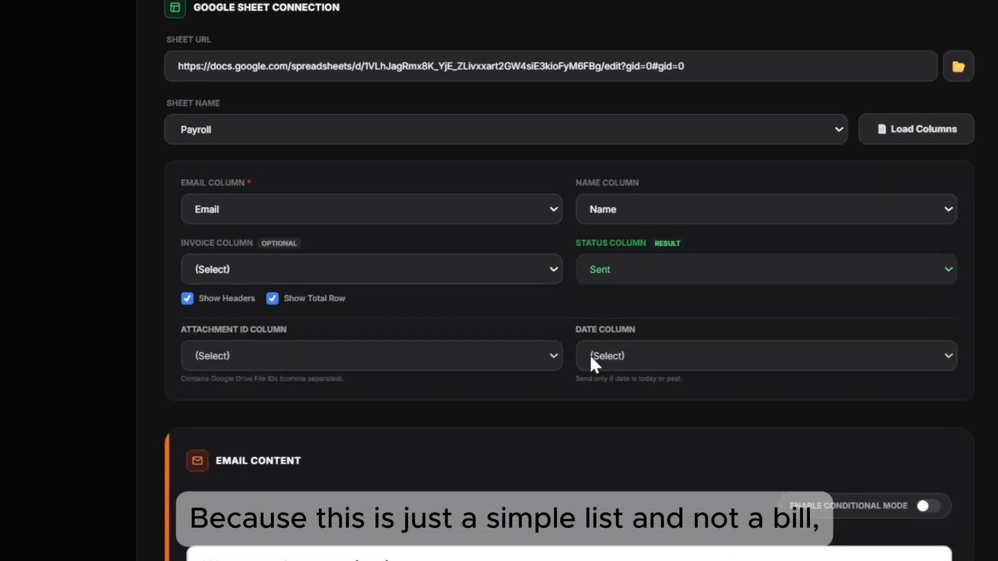
pyautogui.scroll(-2, 589, 354)
pyautogui.click(553, 168)
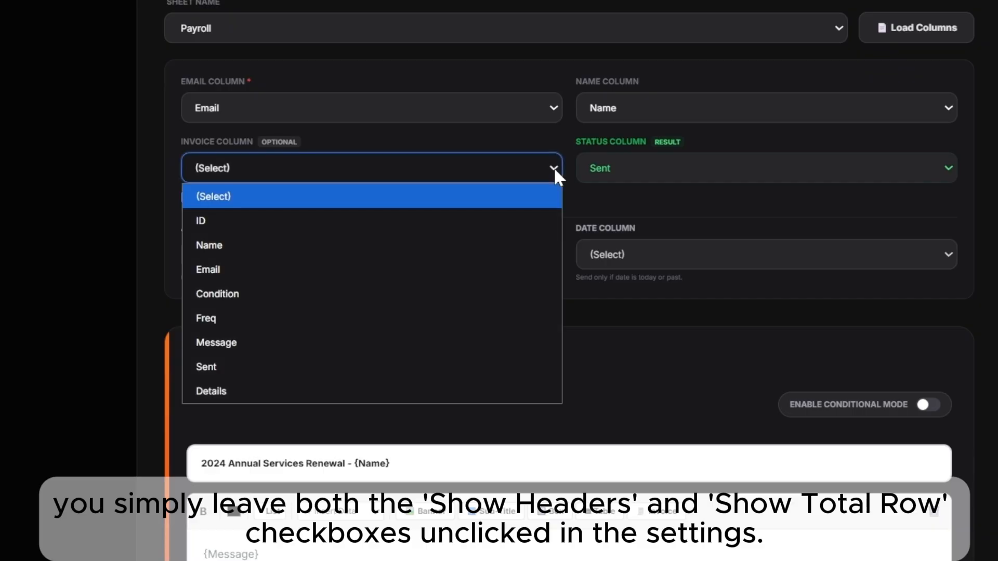
pyautogui.click(398, 385)
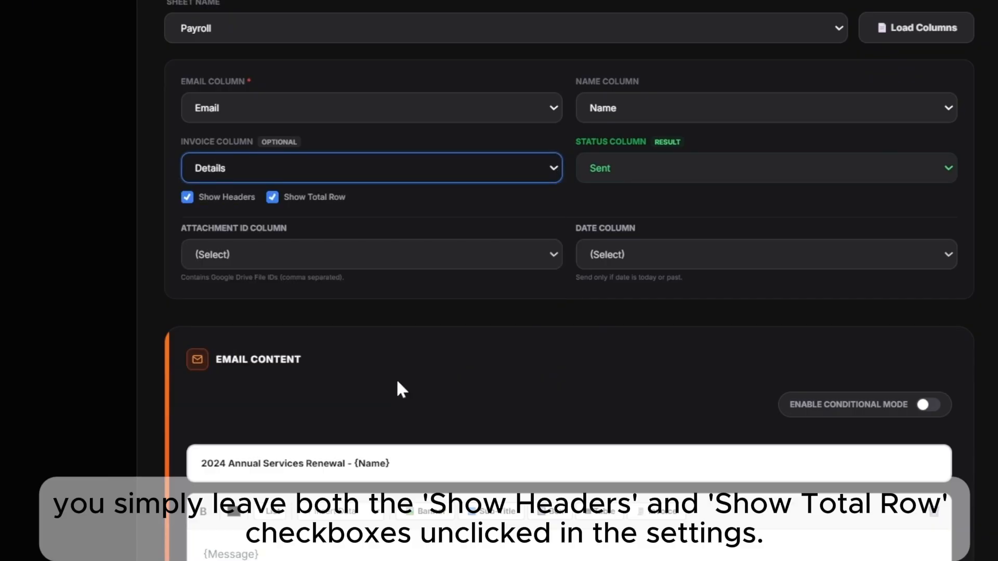
pyautogui.click(188, 199)
pyautogui.click(273, 198)
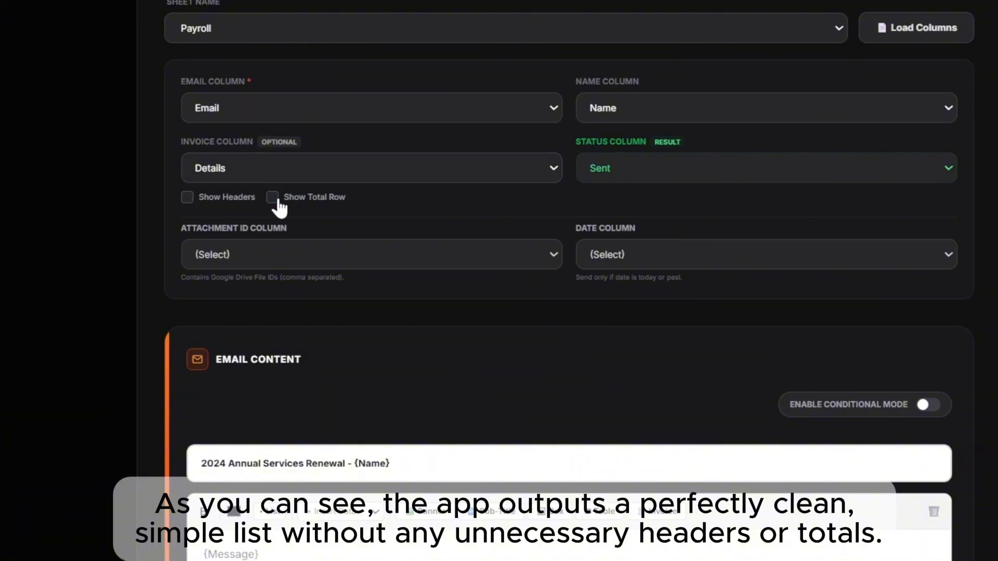